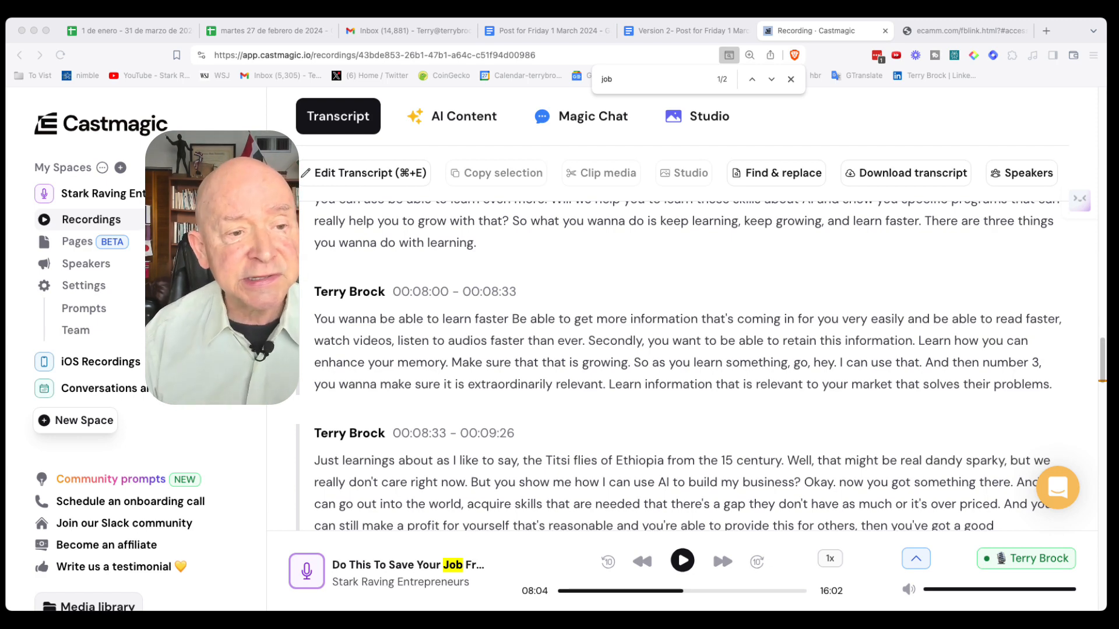
# Step: Look through the transcript of "Do This To Save Your Job From AI" for a quotable passage on learning faster
pyautogui.scroll(20, 682, 367)
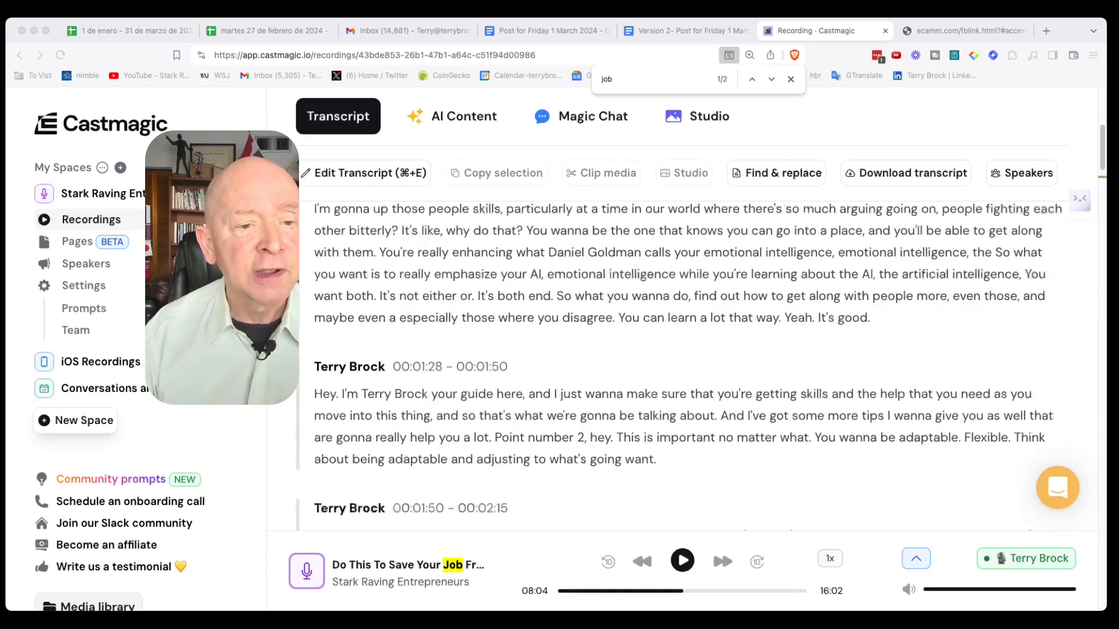
pyautogui.scroll(10, 682, 367)
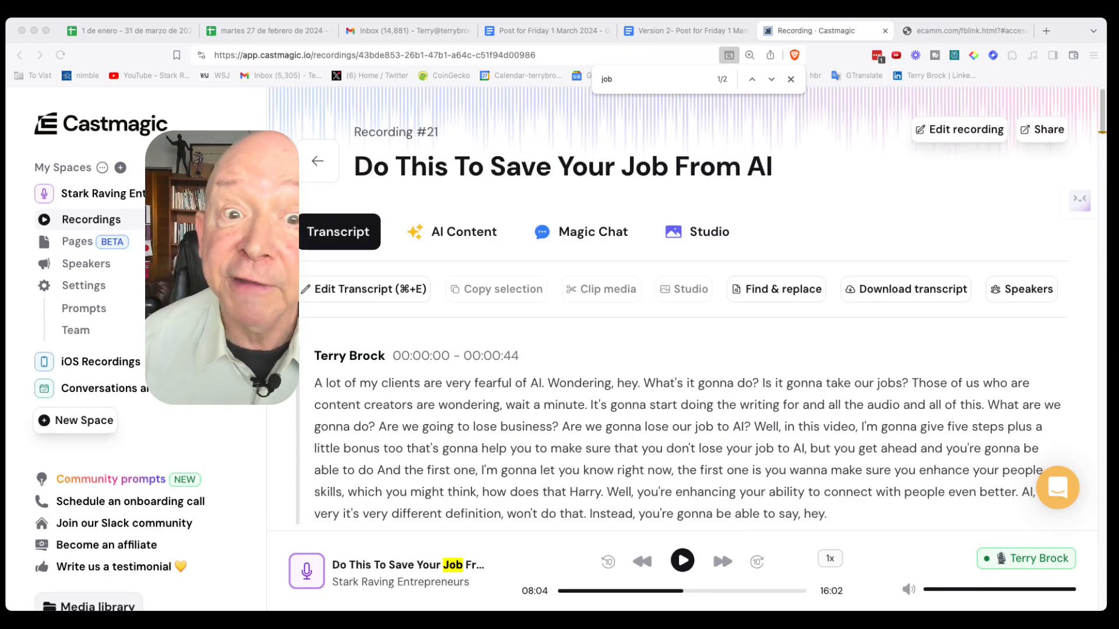
pyautogui.scroll(-1, 681, 367)
pyautogui.scroll(-15, 682, 367)
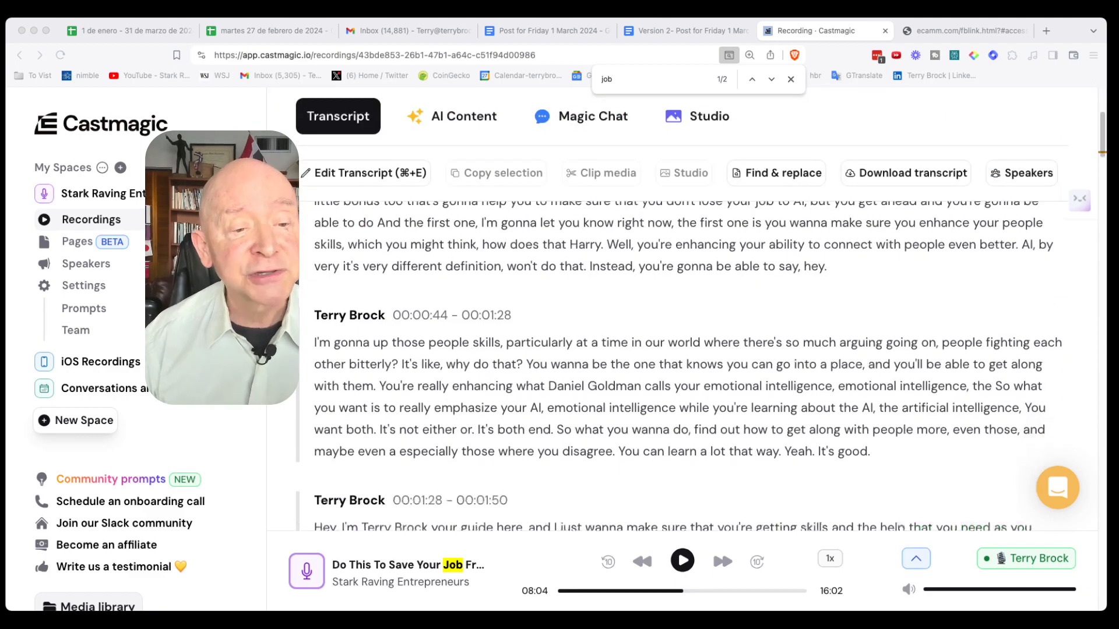
pyautogui.scroll(-10, 682, 367)
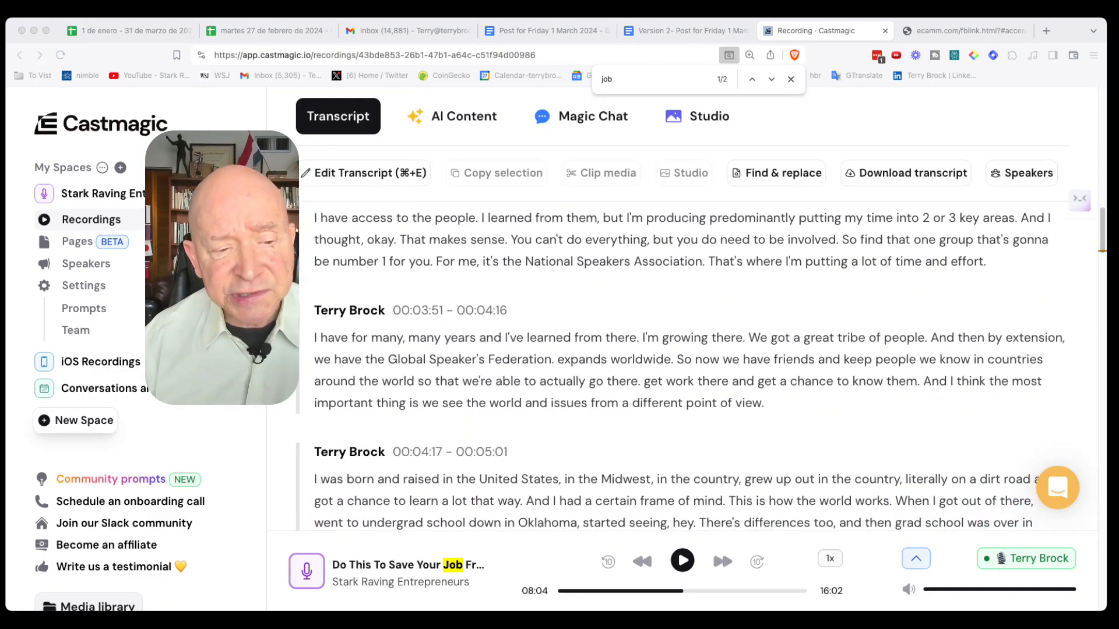
pyautogui.scroll(-15, 682, 368)
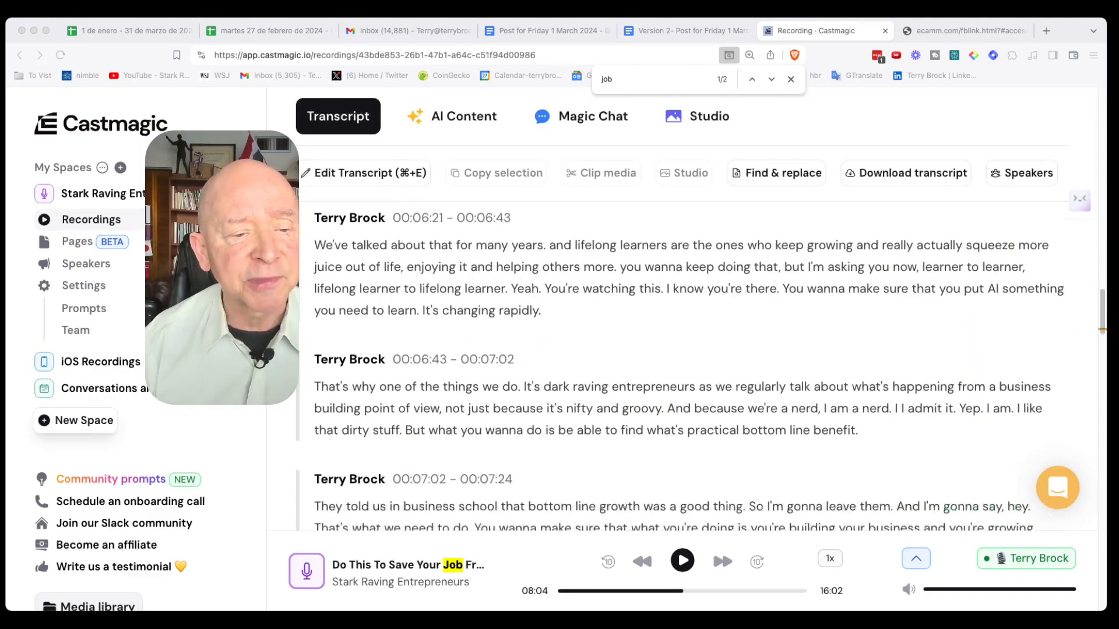
pyautogui.scroll(2, 682, 367)
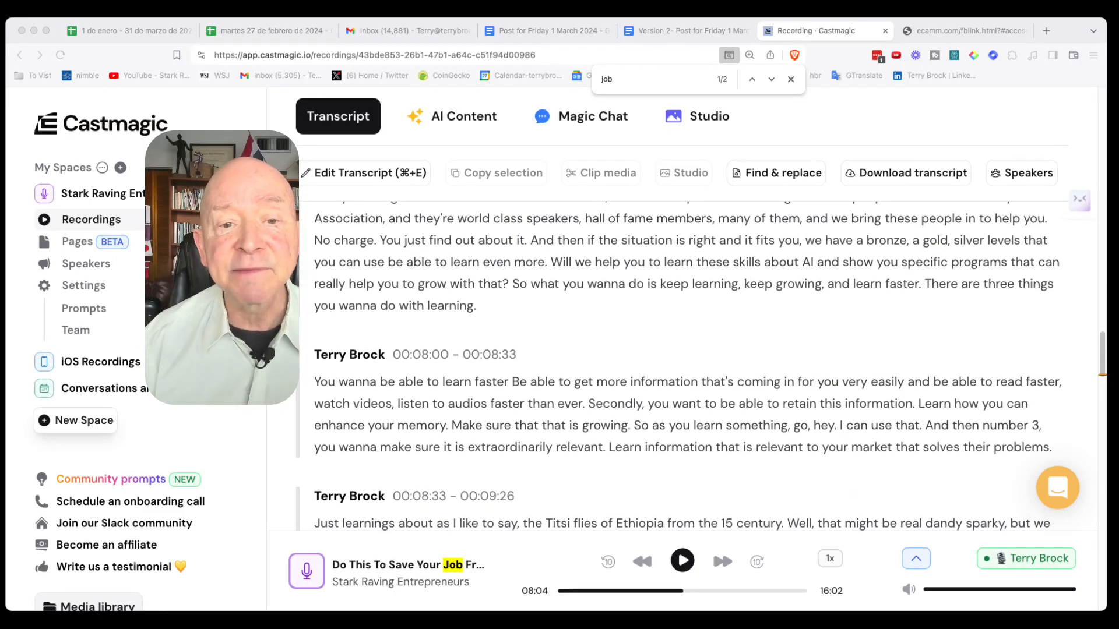
pyautogui.scroll(1, 681, 368)
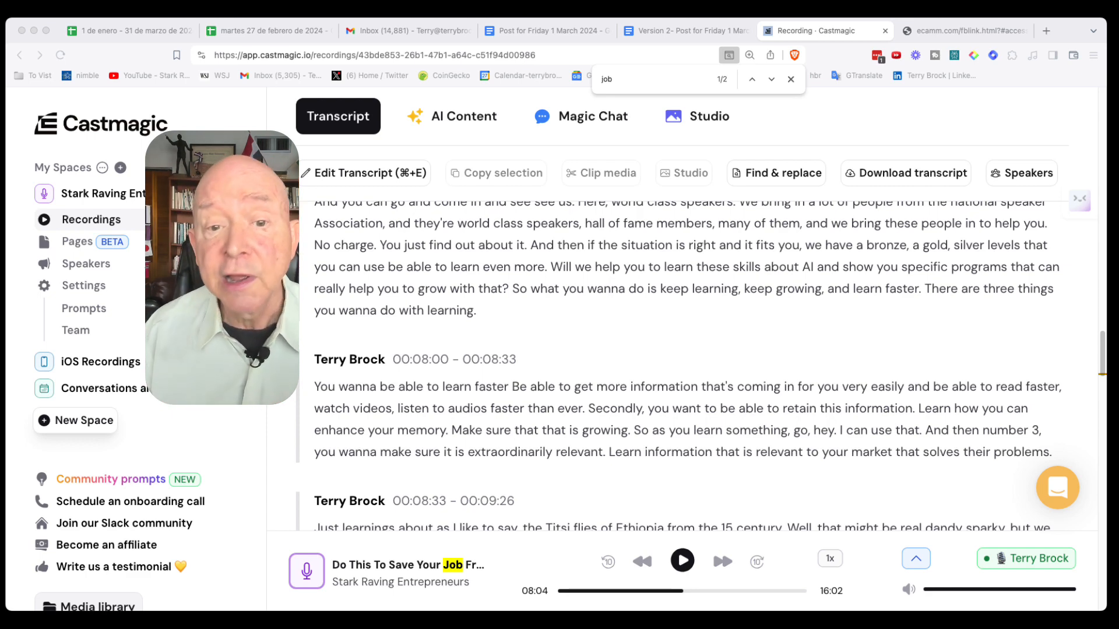
# Step: Select and copy the full transcript passage spanning 00:08:00 to 00:08:33 about learning faster
pyautogui.click(688, 419)
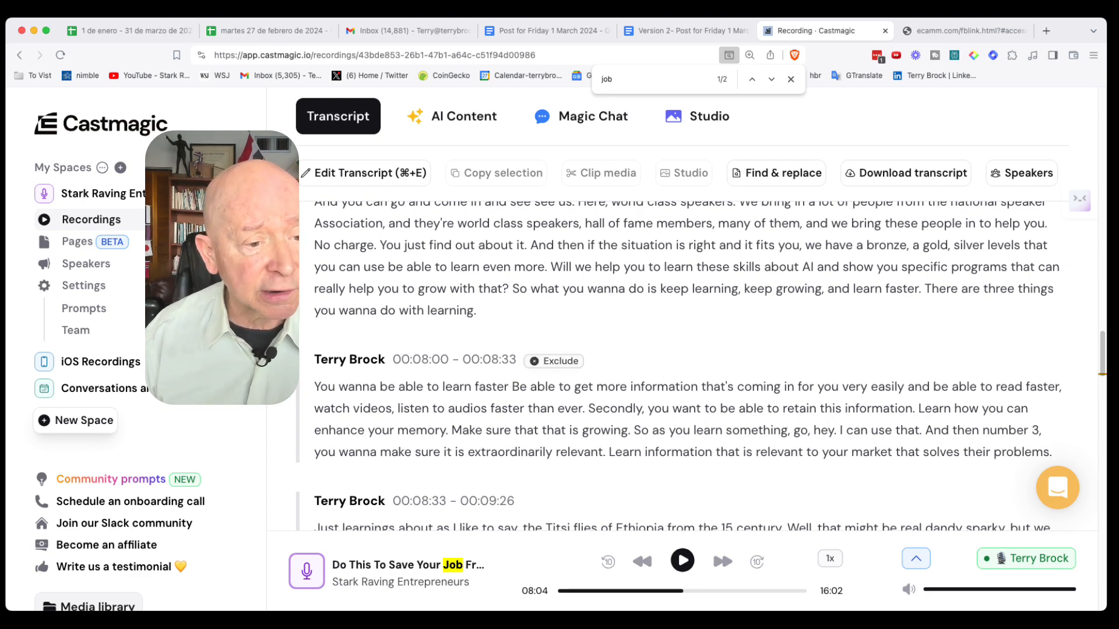
pyautogui.moveTo(314, 386); pyautogui.dragTo(1052, 453)
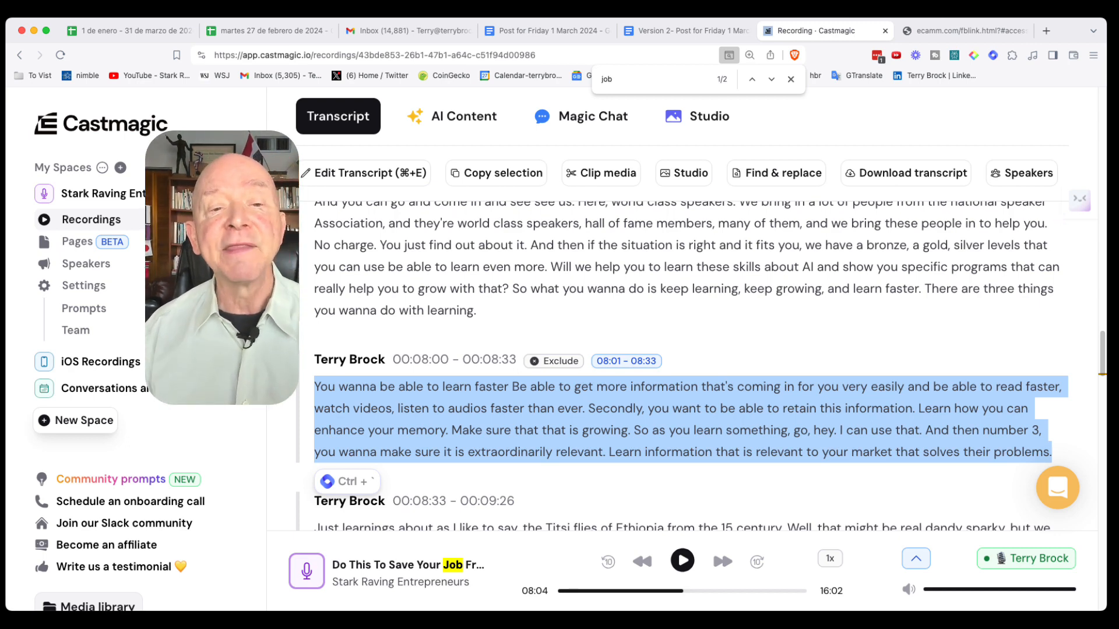
pyautogui.press('super+Tab')
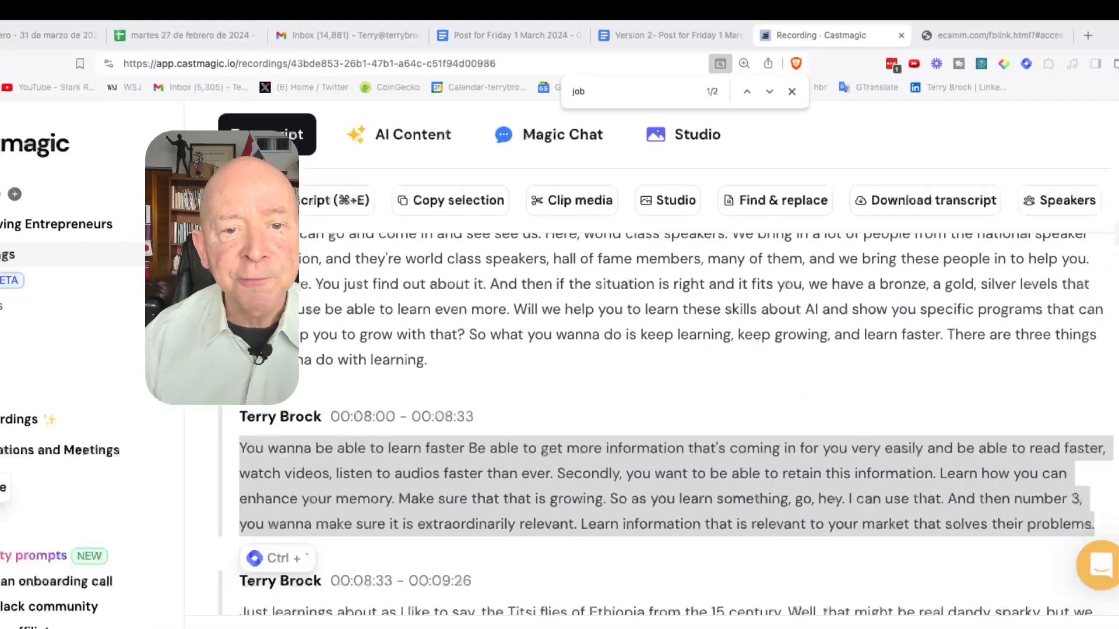
pyautogui.press('super+Tab')
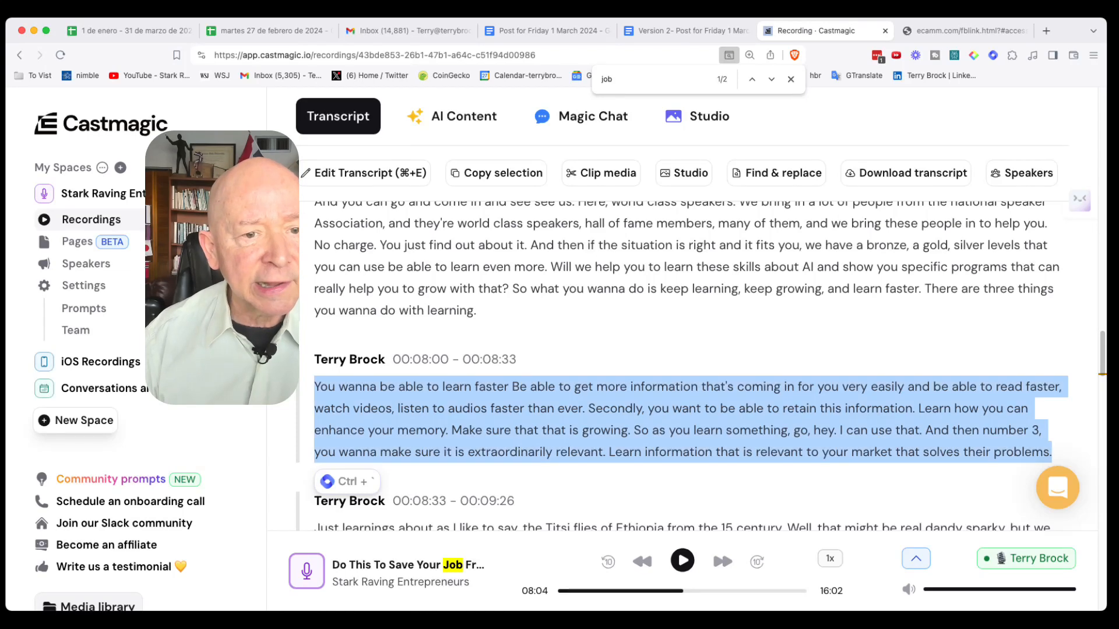
# Step: Open the recording's Studio section and bring its welcome banner into view
pyautogui.click(696, 116)
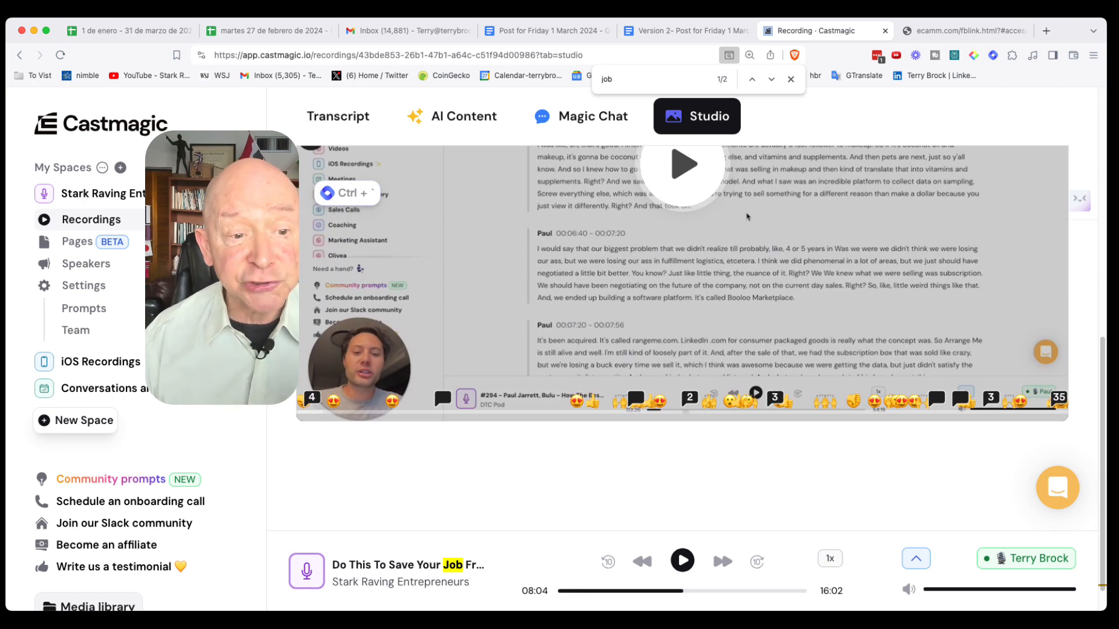
pyautogui.scroll(5, 682, 338)
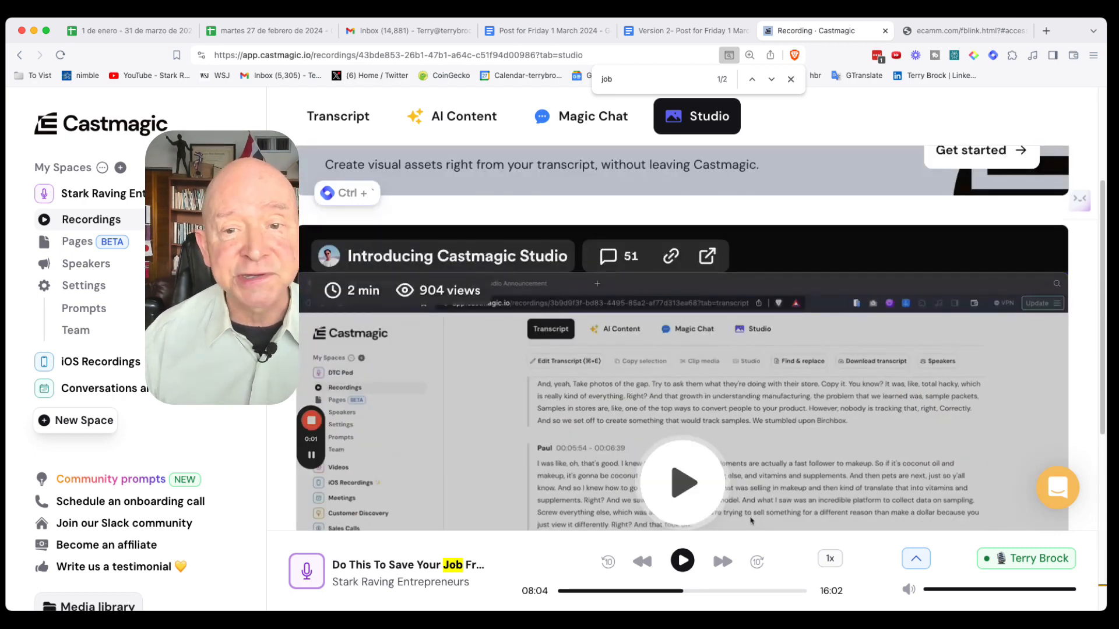
pyautogui.scroll(3, 752, 518)
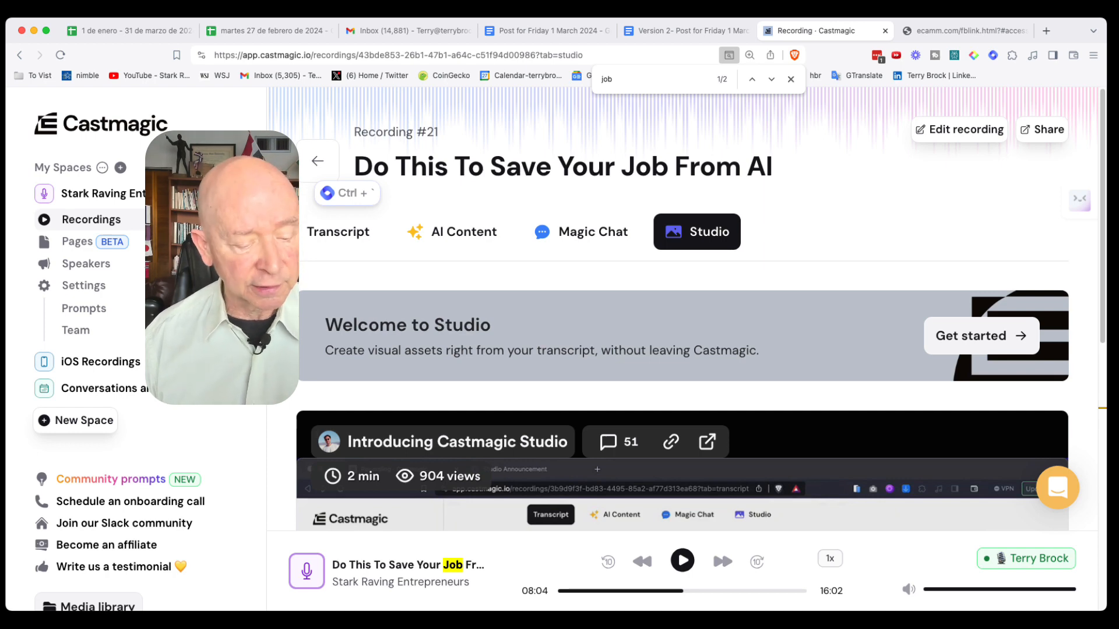
# Step: Get started with Clip Studio and choose the Quote card clip style
pyautogui.press('super+Tab')
pyautogui.press('super+Tab')
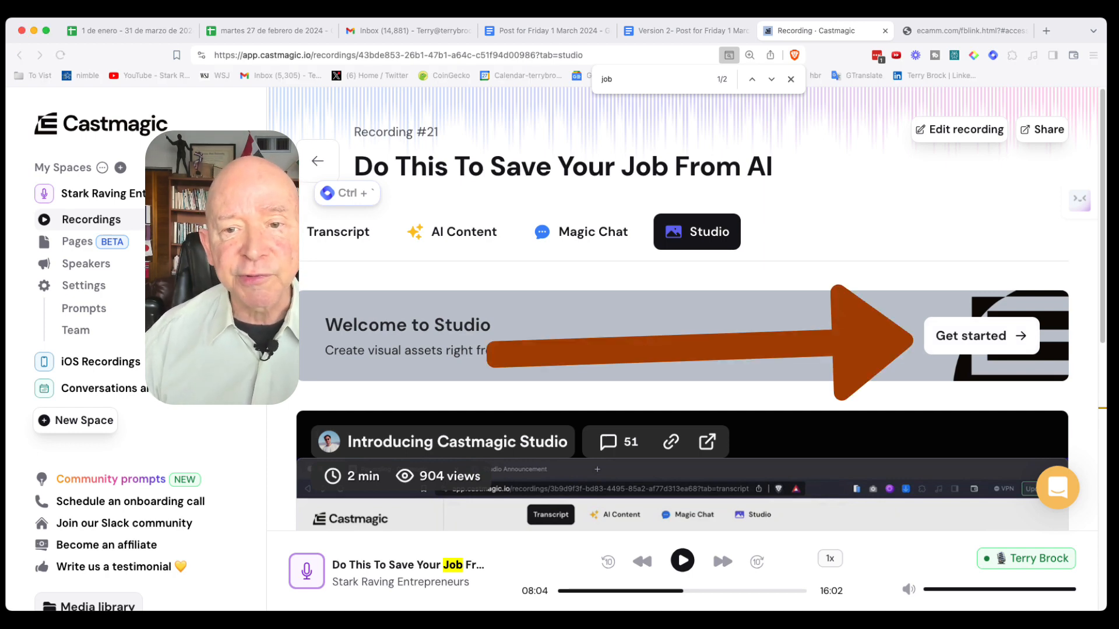
pyautogui.press('super+Tab')
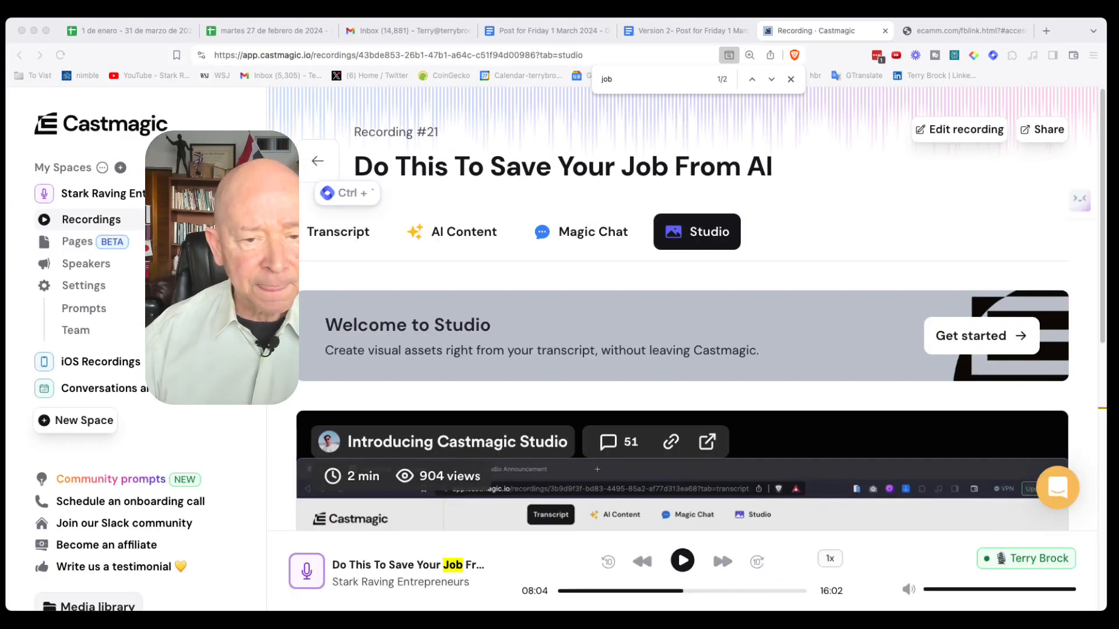
pyautogui.press('super+Tab')
pyautogui.click(971, 335)
pyautogui.press('super+Tab')
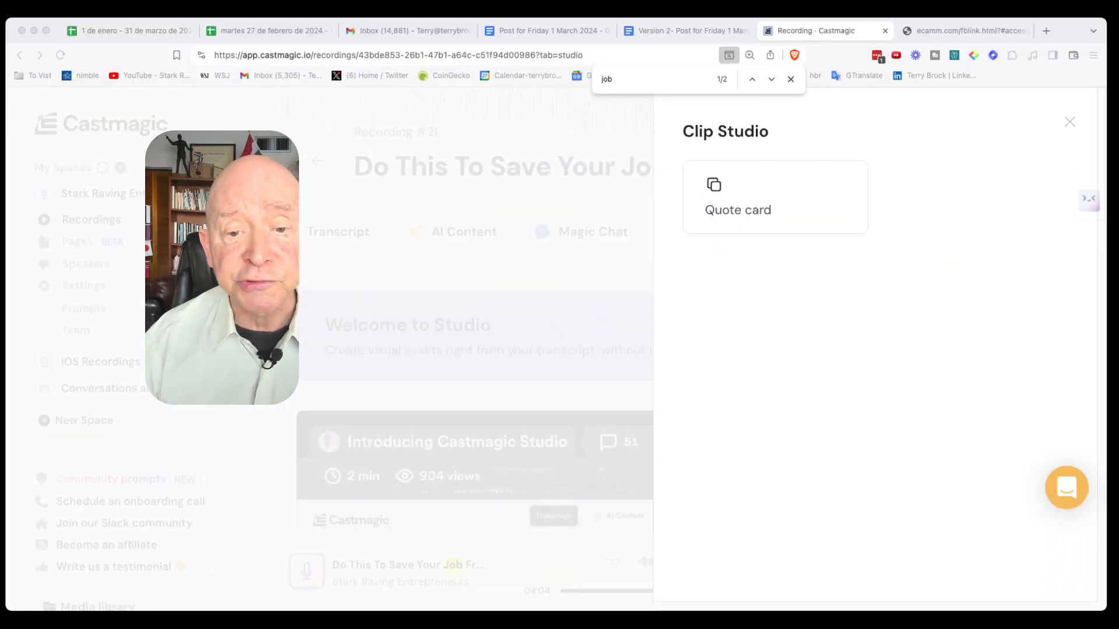
pyautogui.press('super+Tab')
pyautogui.click(775, 197)
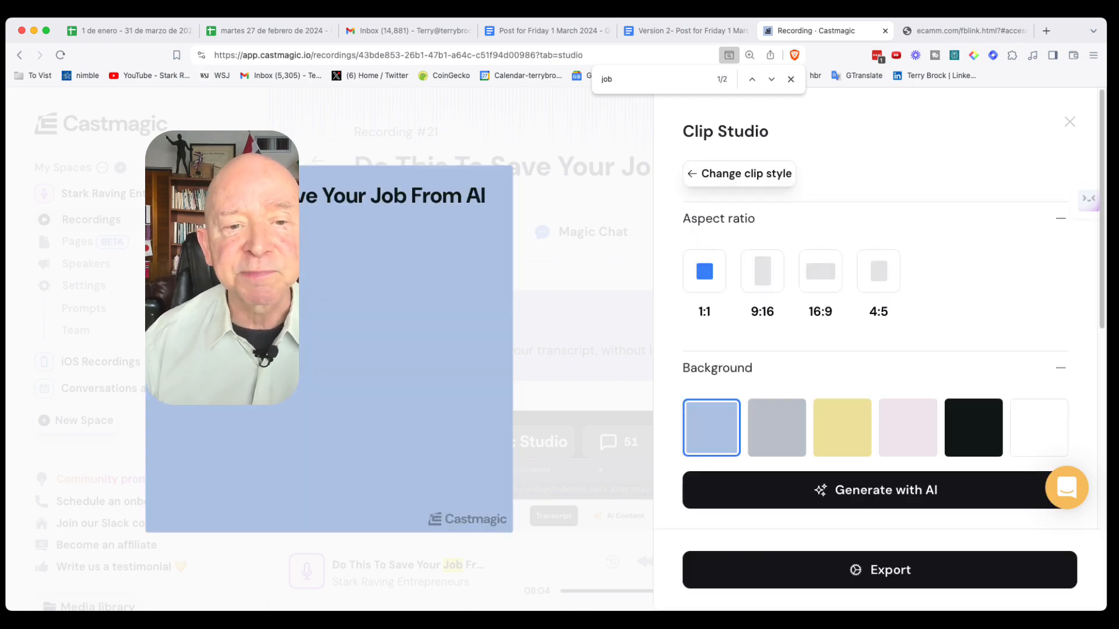
# Step: Examine the quote card's aspect ratio, background and text formatting options in Clip Studio
pyautogui.press('super+Tab')
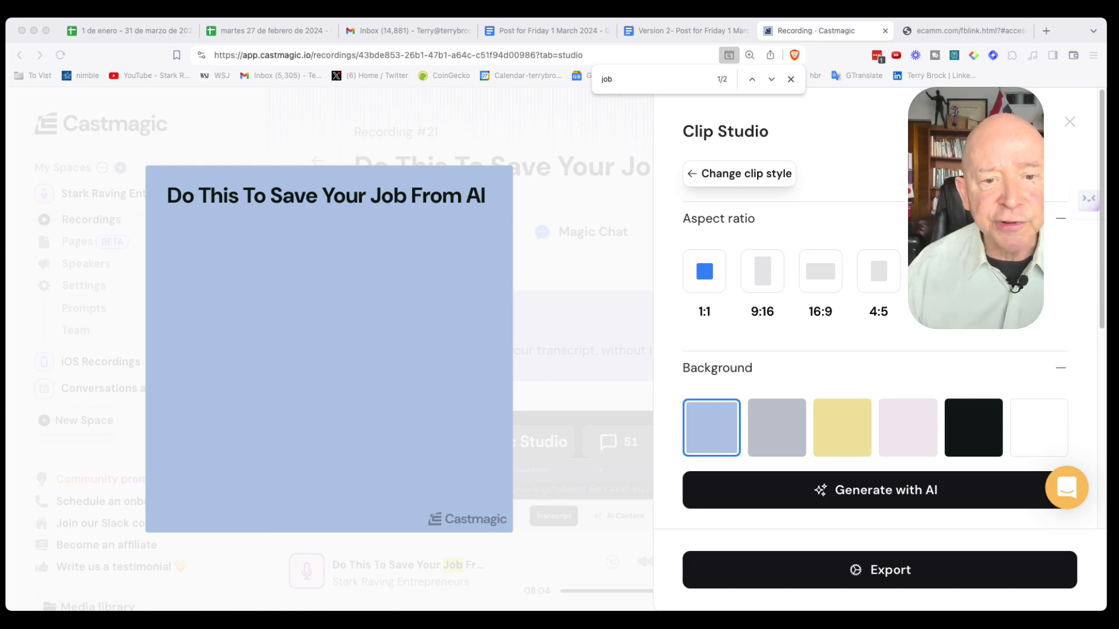
pyautogui.press('super+Tab')
pyautogui.scroll(-2, 704, 257)
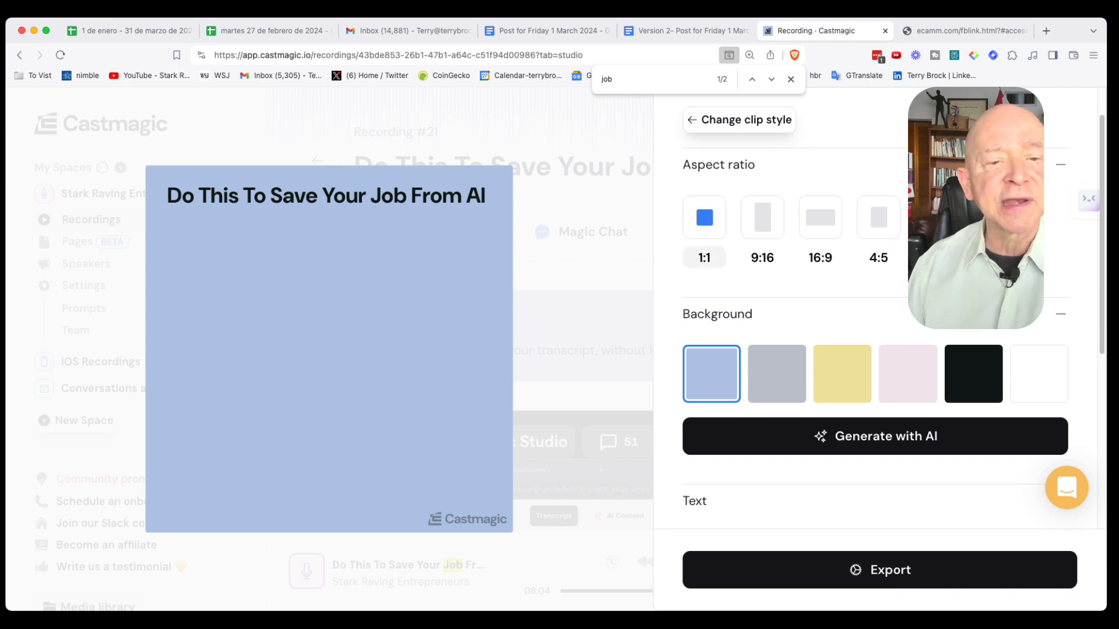
pyautogui.press('super+Tab')
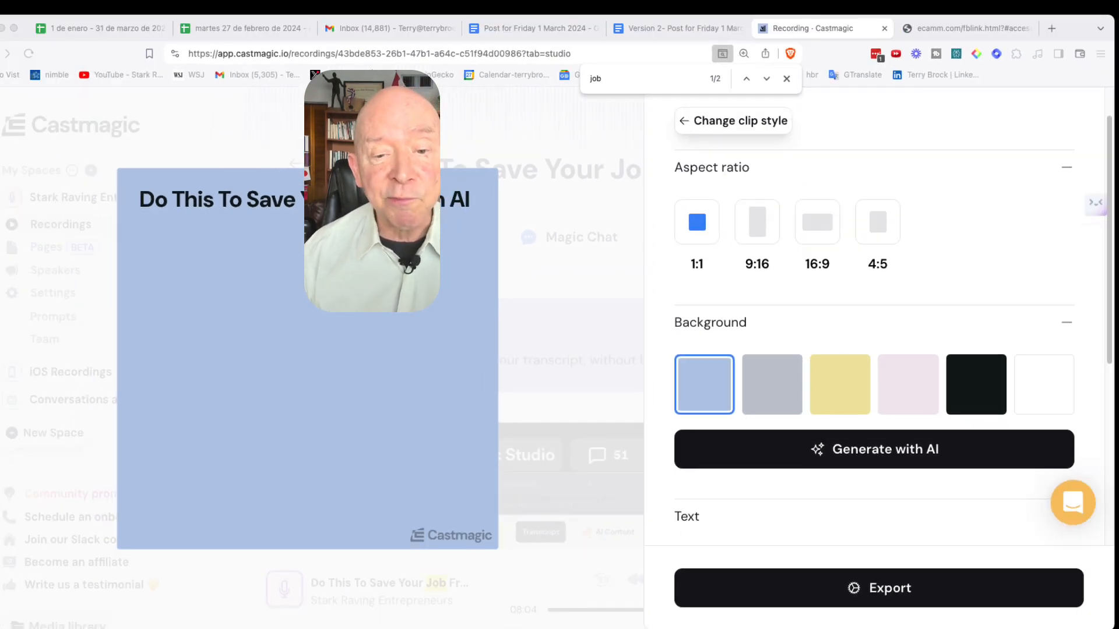
pyautogui.scroll(-2, 874, 309)
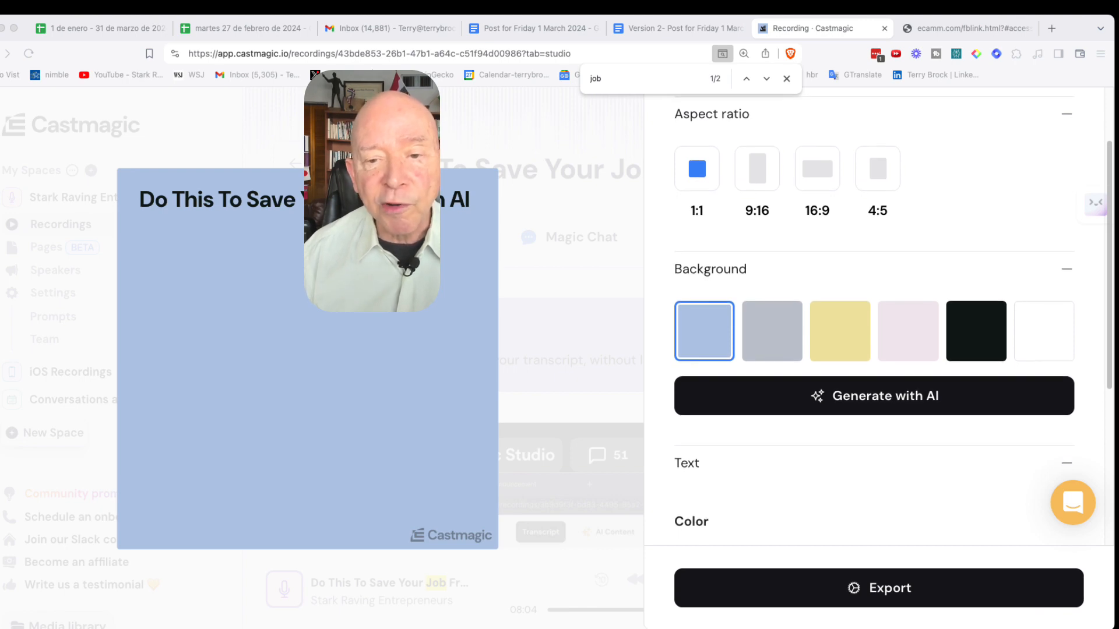
pyautogui.scroll(-3, 874, 308)
pyautogui.scroll(5, 874, 309)
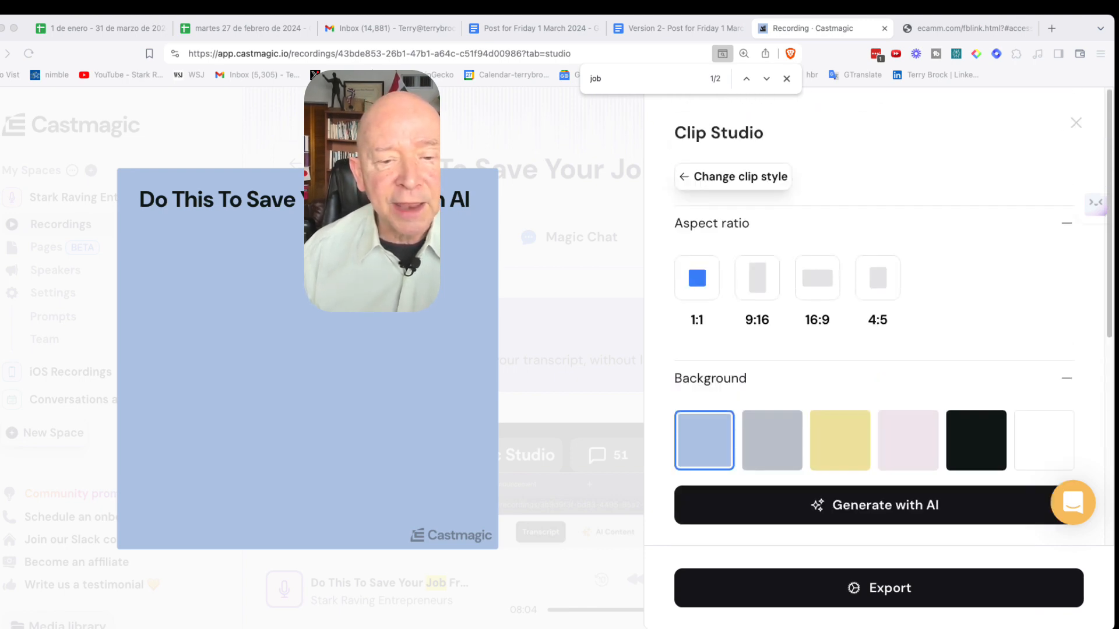
pyautogui.scroll(-1, 874, 309)
pyautogui.scroll(-3, 874, 309)
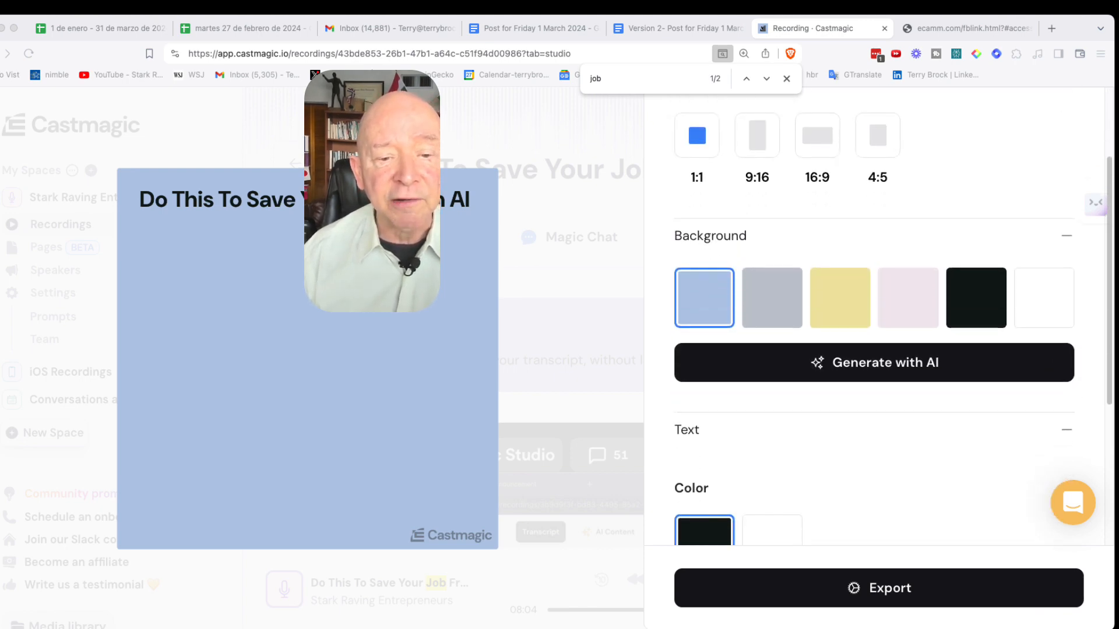
pyautogui.scroll(-8, 874, 309)
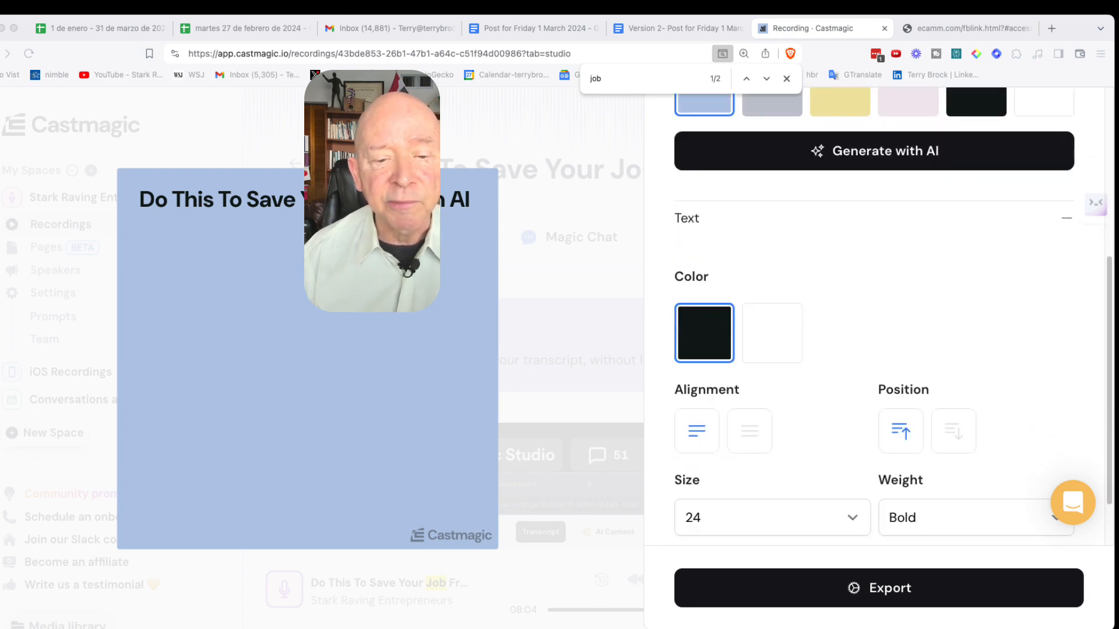
pyautogui.scroll(-5, 874, 315)
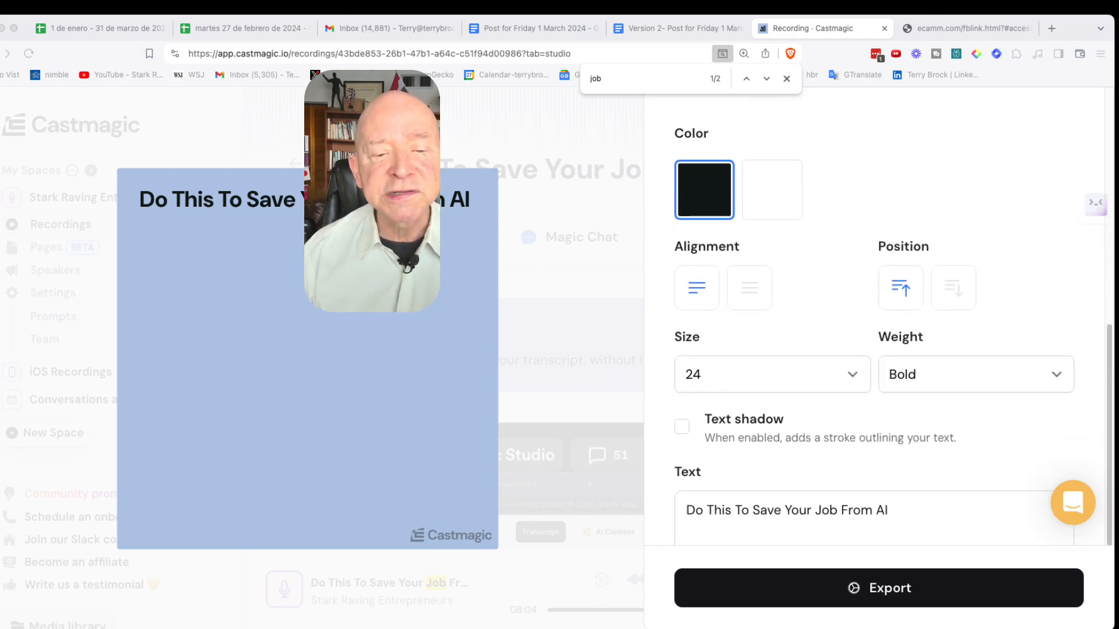
# Step: Replace the quote card's text with the copied transcript passage and read it through
pyautogui.scroll(-2, 874, 315)
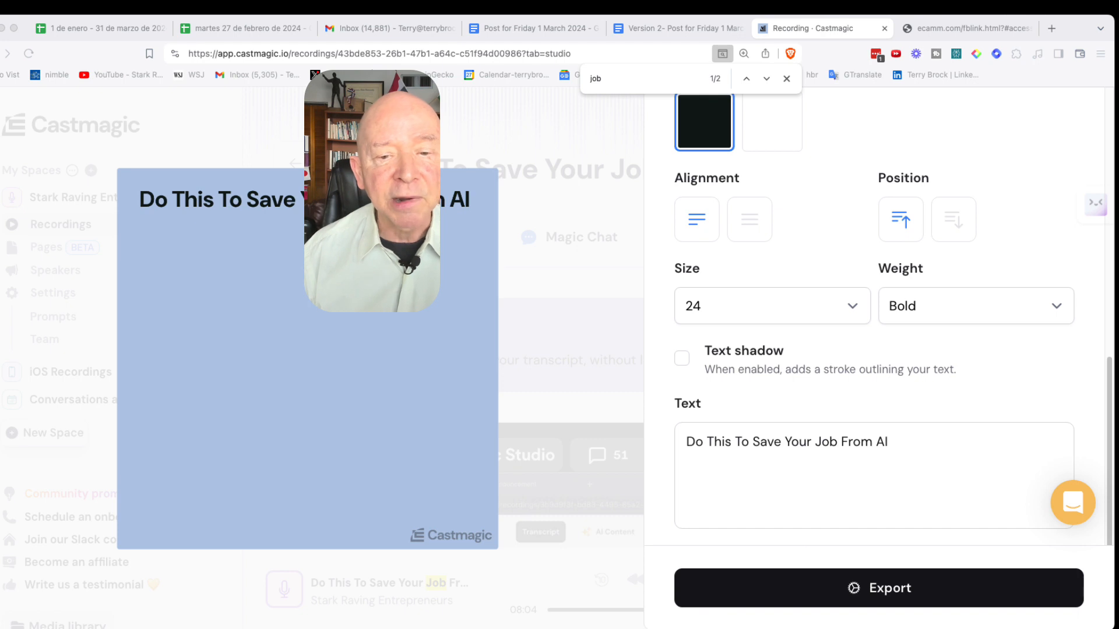
pyautogui.tripleClick(719, 442)
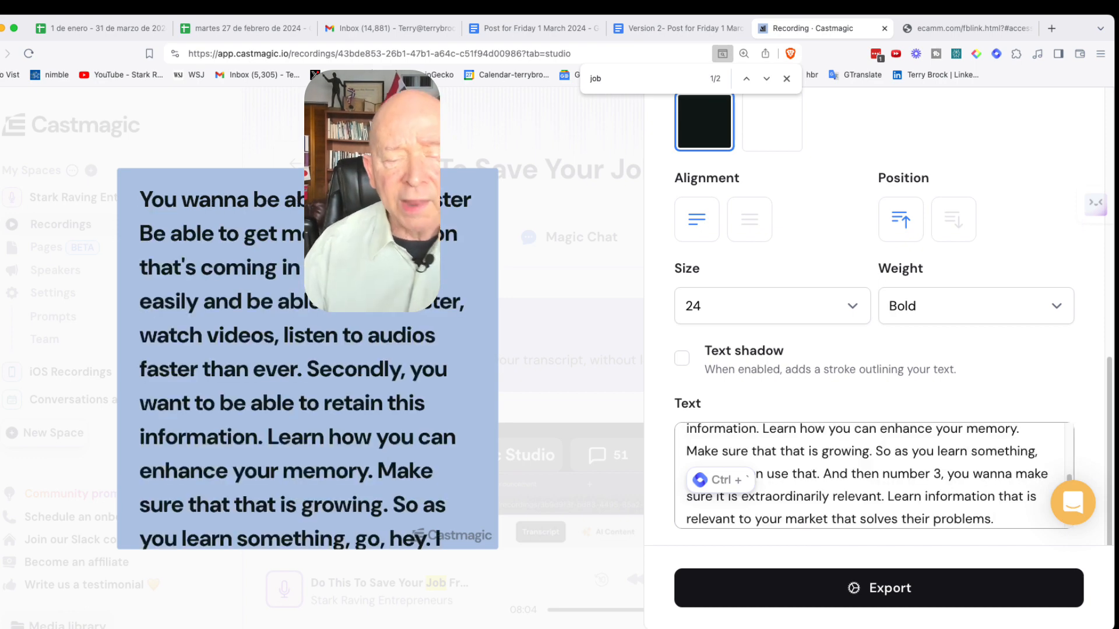
pyautogui.scroll(5, 874, 475)
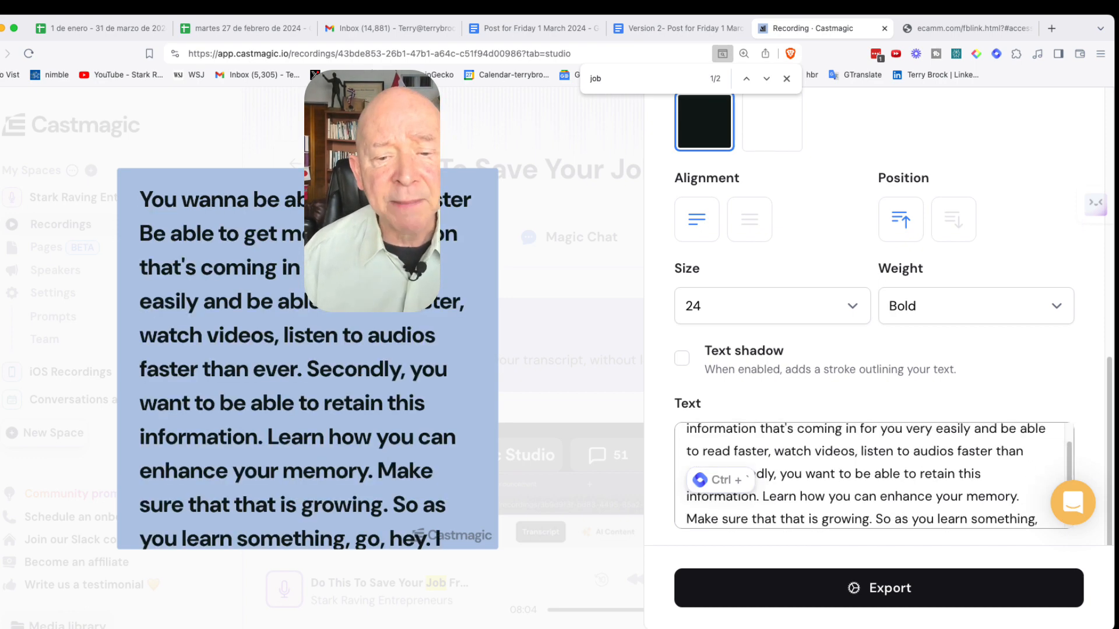
pyautogui.scroll(-4, 874, 475)
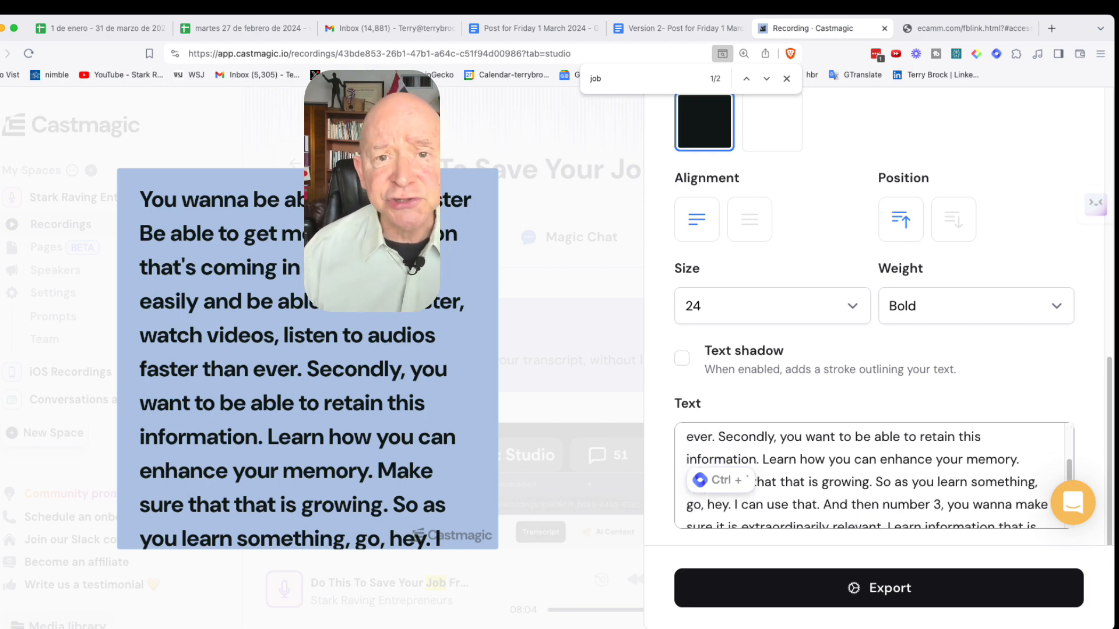
pyautogui.scroll(4, 874, 475)
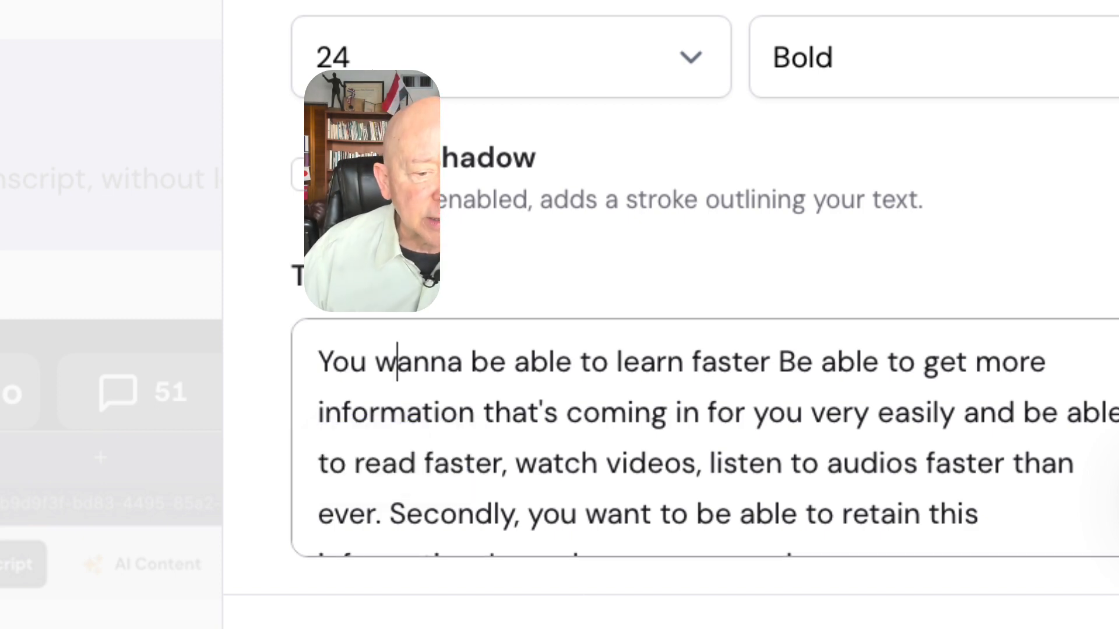
# Step: Remove the opening words "You wanna" from the quote card's text so it begins with "Be able to learn faster"
pyautogui.moveTo(396, 363); pyautogui.dragTo(317, 362)
pyautogui.click(318, 363)
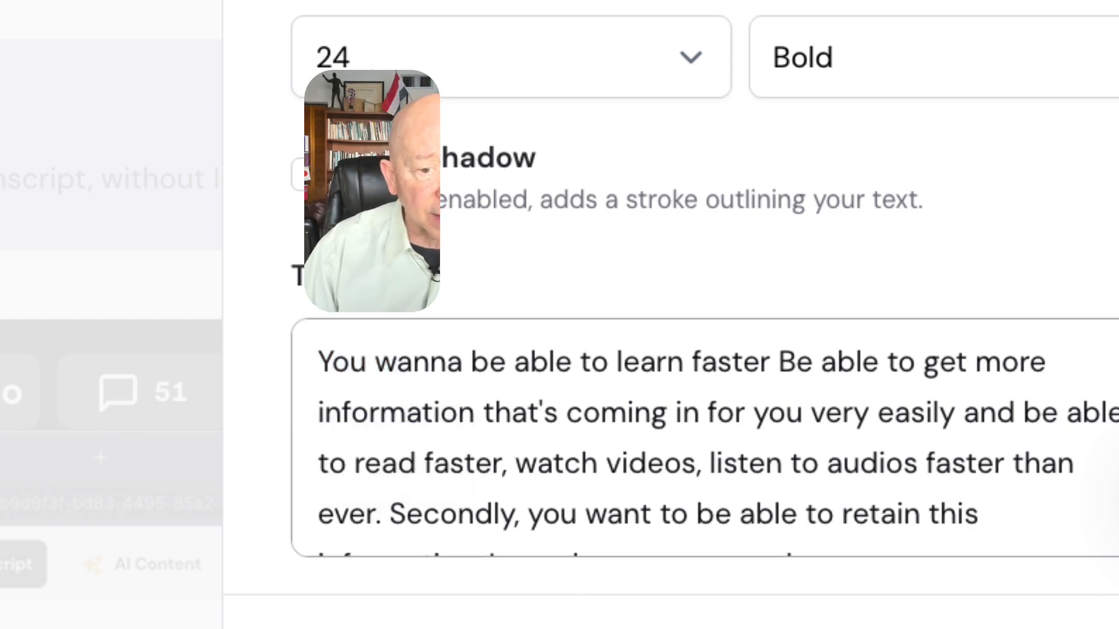
pyautogui.click(489, 363)
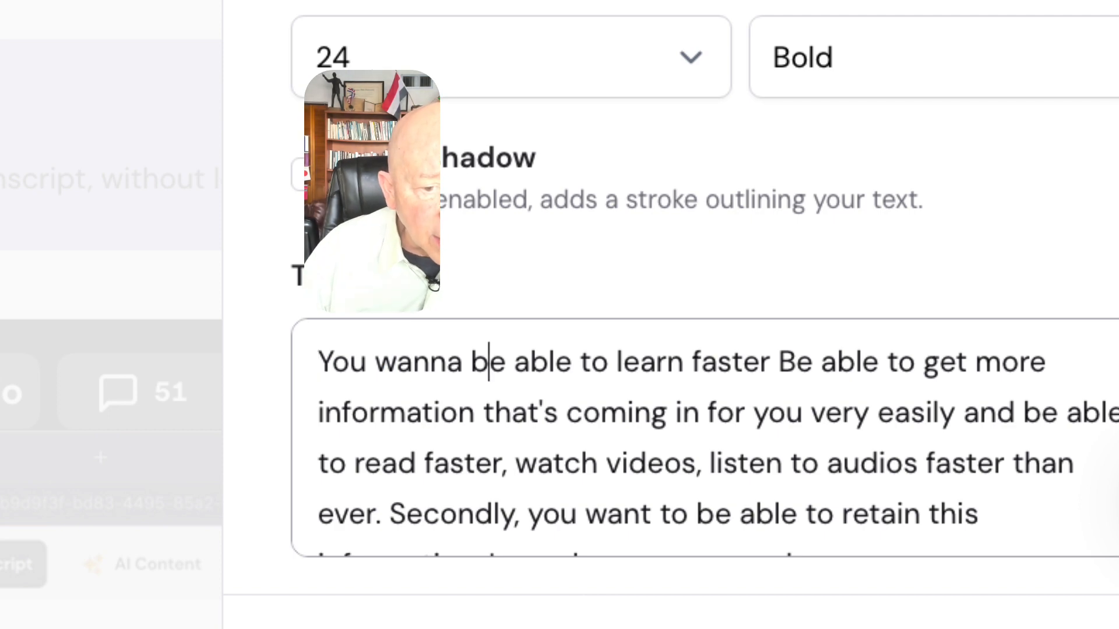
pyautogui.moveTo(488, 362); pyautogui.dragTo(397, 362)
pyautogui.click(318, 363)
pyautogui.moveTo(318, 362); pyautogui.dragTo(490, 363)
pyautogui.press('BackSpace')
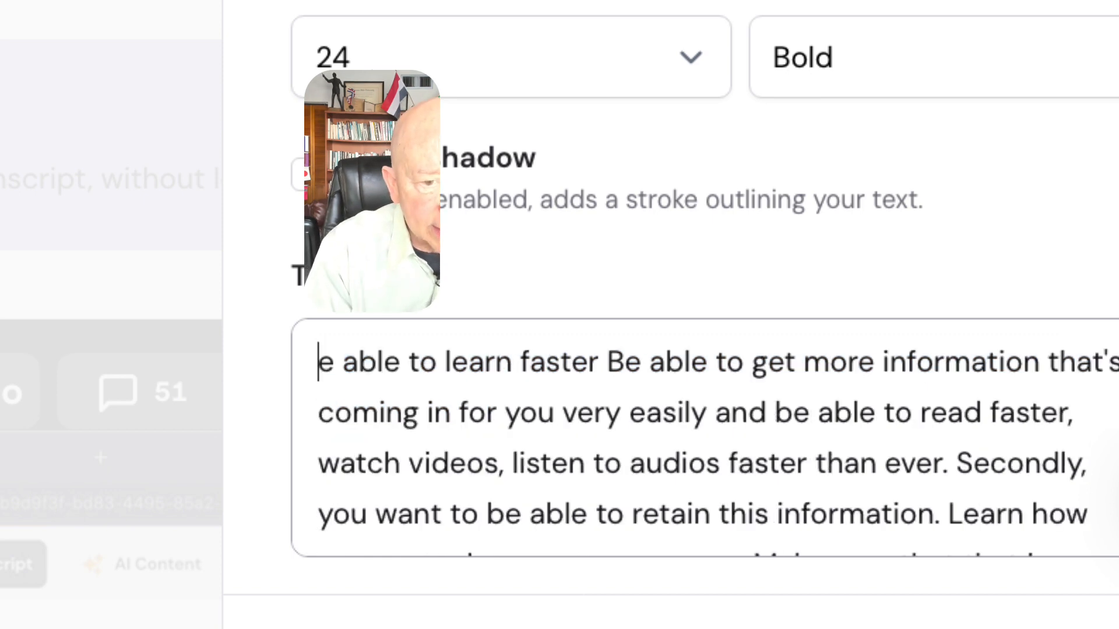
pyautogui.write('B')
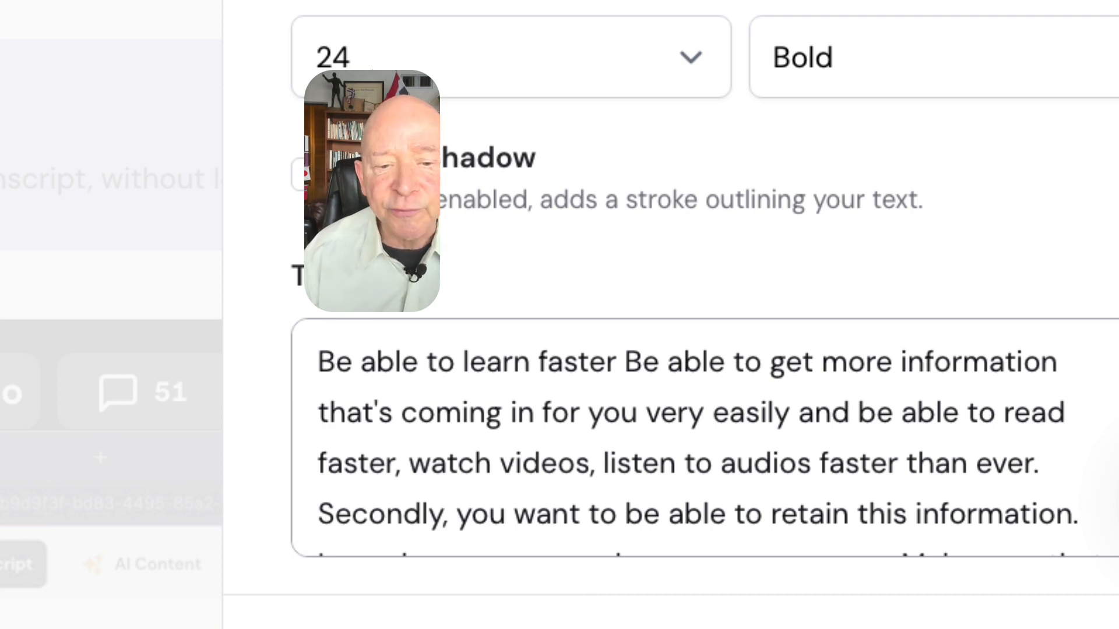
# Step: Delete the passage from "Be able to get more information" through "faster than ever." in the quote card's text
pyautogui.click(624, 362)
pyautogui.moveTo(624, 363); pyautogui.dragTo(1047, 463)
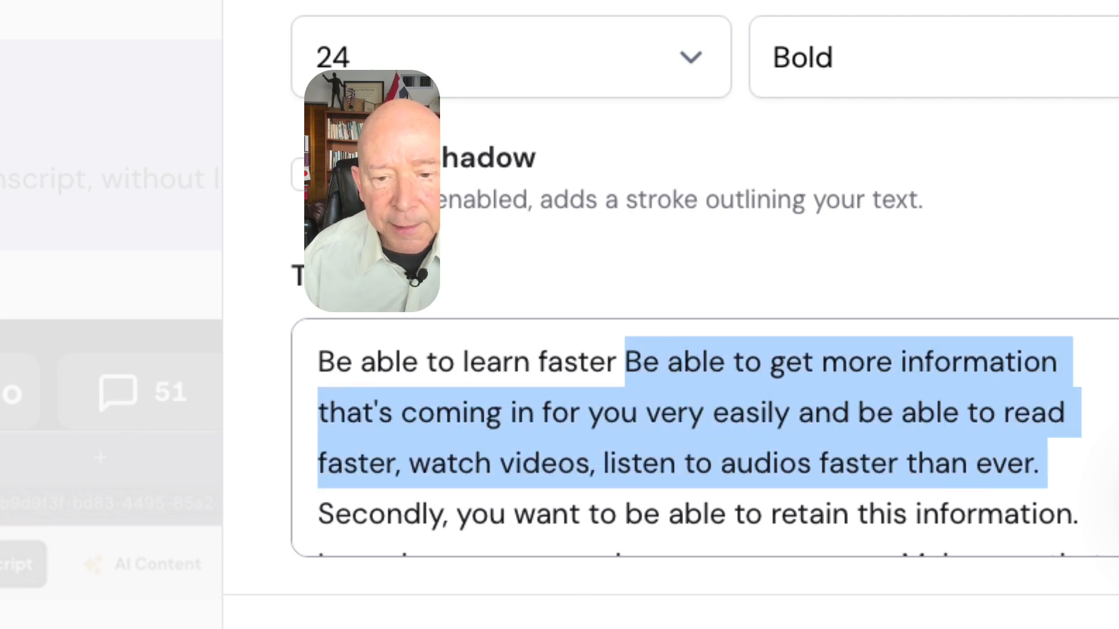
pyautogui.press('BackSpace')
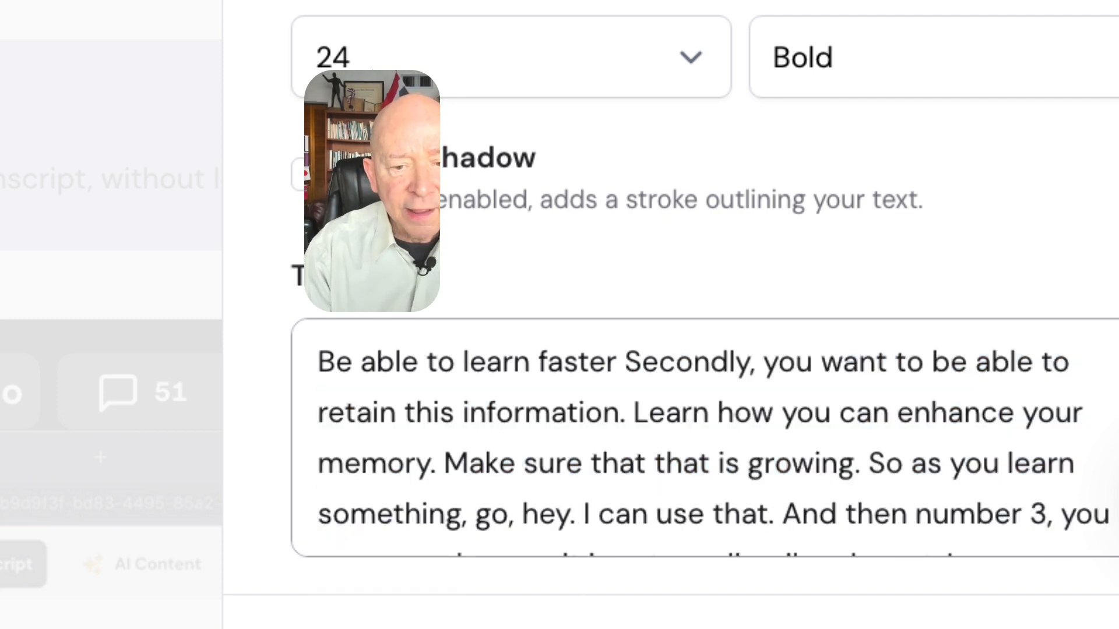
# Step: Add "First," at the start of the quote card's text and change the following "Be" to lowercase "be"
pyautogui.press('Left')
pyautogui.press('Left')
pyautogui.press('Left')
pyautogui.press('Left')
pyautogui.press('Left')
pyautogui.press('Left')
pyautogui.press('Left')
pyautogui.press('Left')
pyautogui.press('Left')
pyautogui.press('Left')
pyautogui.press('Left')
pyautogui.press('Left')
pyautogui.press('Left')
pyautogui.press('Left')
pyautogui.press('Left')
pyautogui.press('Left')
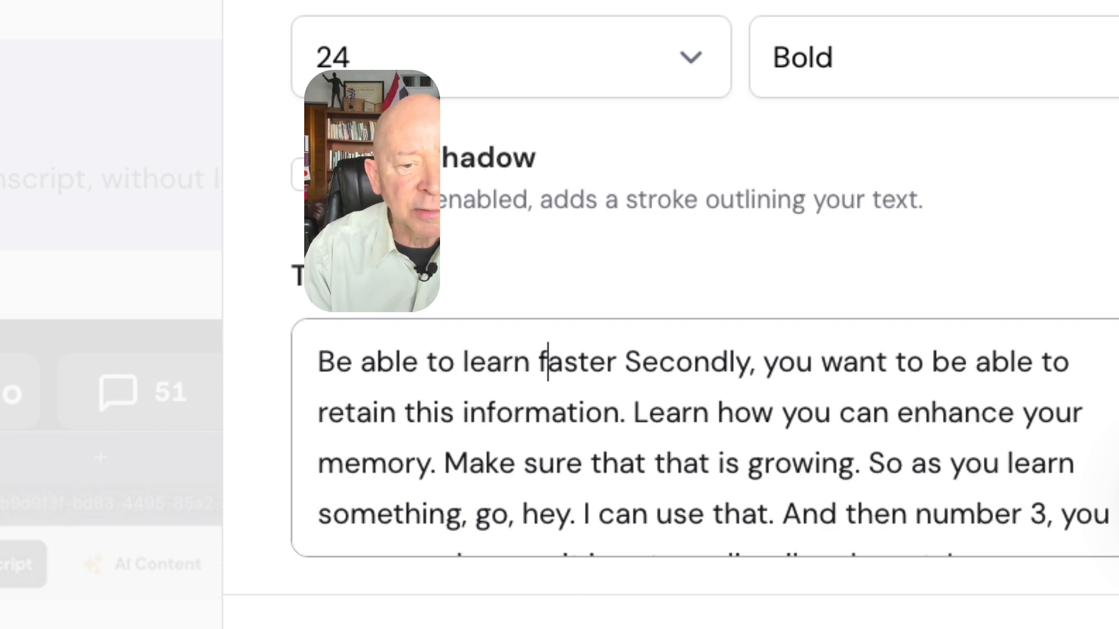
pyautogui.press('Left')
pyautogui.press('Left')
pyautogui.press('Left')
pyautogui.press('Left')
pyautogui.press('Left')
pyautogui.press('Left')
pyautogui.press('Left')
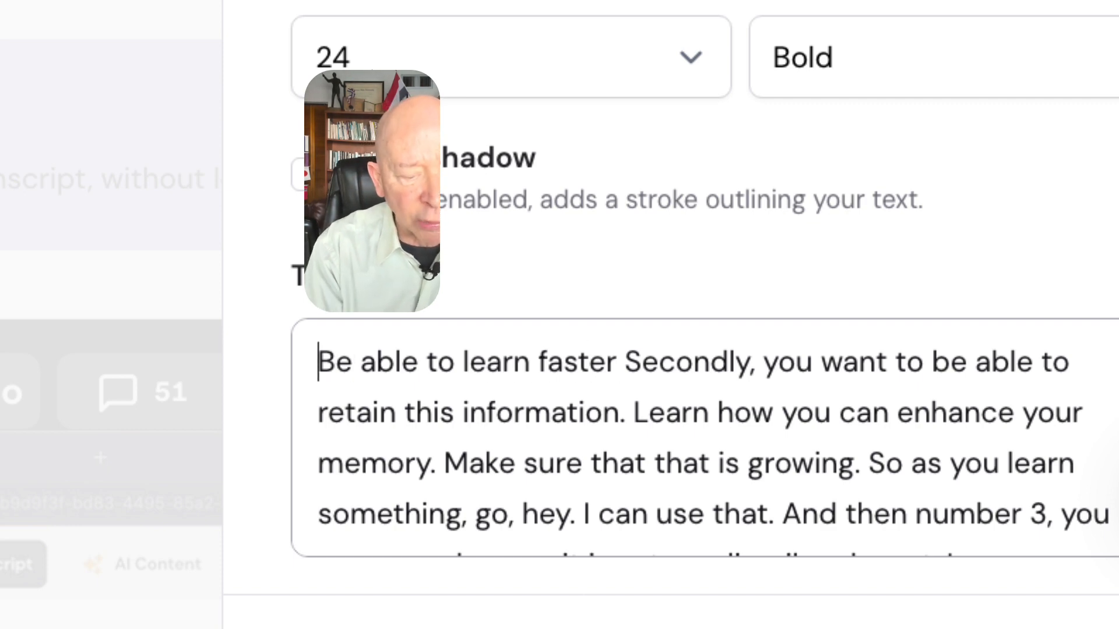
pyautogui.write('First,')
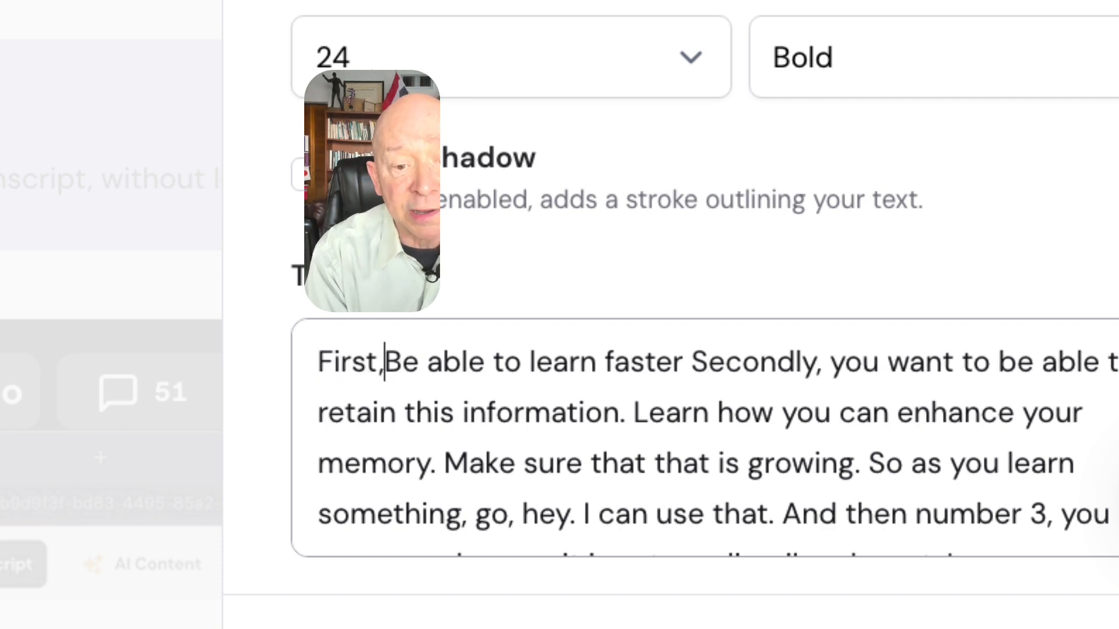
pyautogui.press('Right')
pyautogui.press('BackSpace')
pyautogui.write('b')
pyautogui.press('Right')
pyautogui.press('Right')
pyautogui.press('Right')
pyautogui.press('Right')
pyautogui.press('Right')
pyautogui.press('Right')
pyautogui.press('Right')
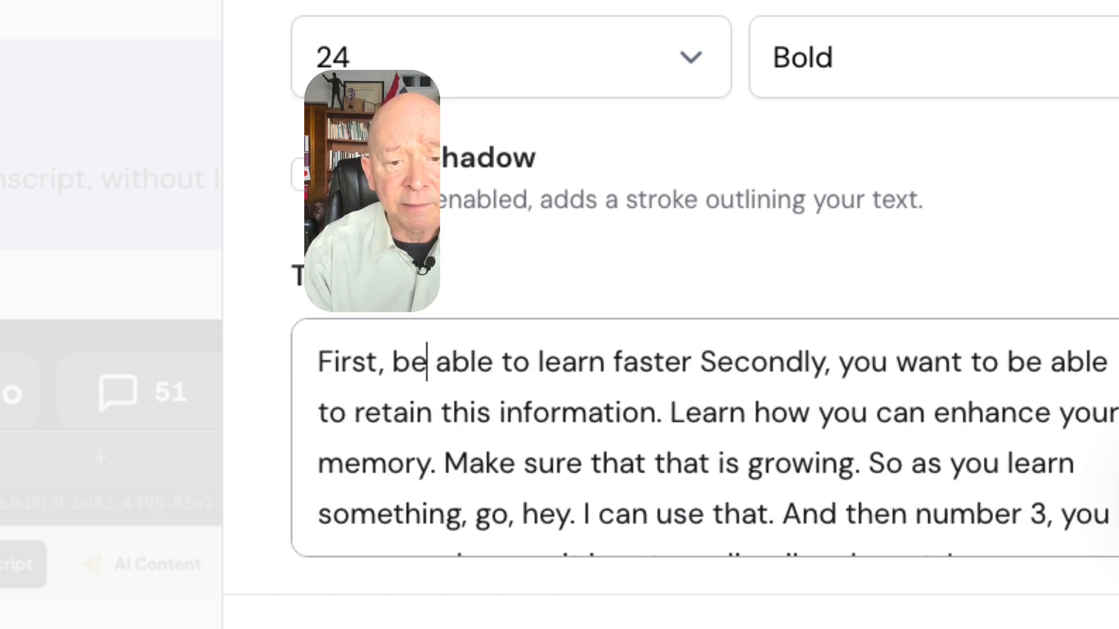
pyautogui.press('Right')
pyautogui.press('Right')
pyautogui.press('Right')
pyautogui.press('Right')
pyautogui.press('Right')
pyautogui.press('Right')
pyautogui.press('Right')
pyautogui.press('Right')
pyautogui.press('Right')
pyautogui.press('Right')
pyautogui.press('Right')
pyautogui.press('Right')
pyautogui.press('Right')
pyautogui.press('Right')
pyautogui.press('Right')
pyautogui.press('Right')
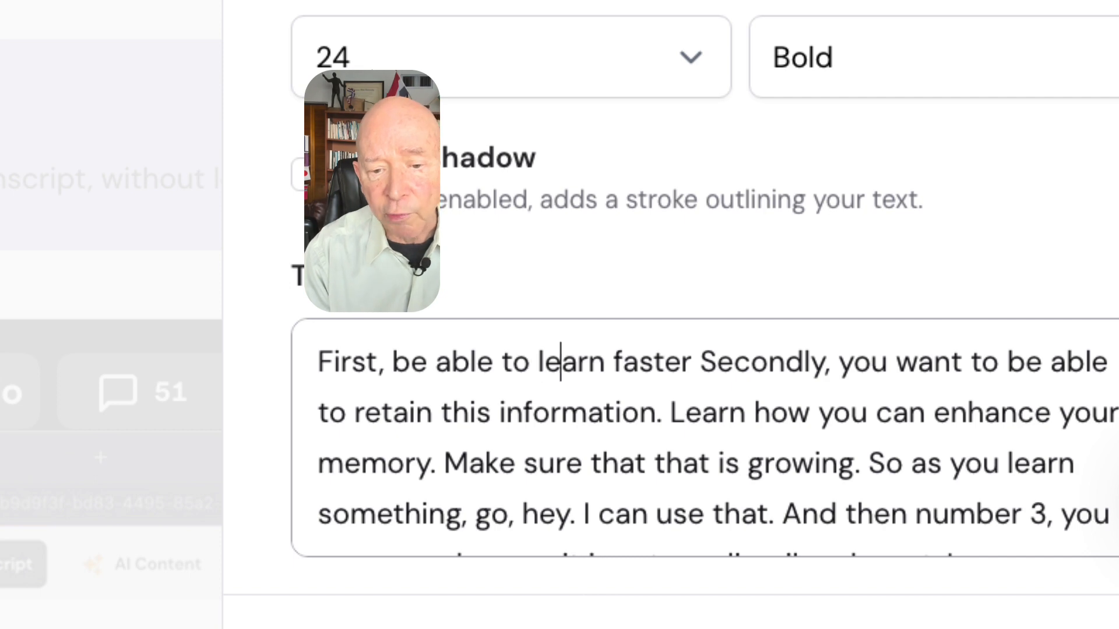
pyautogui.press('Right')
pyautogui.press('Right')
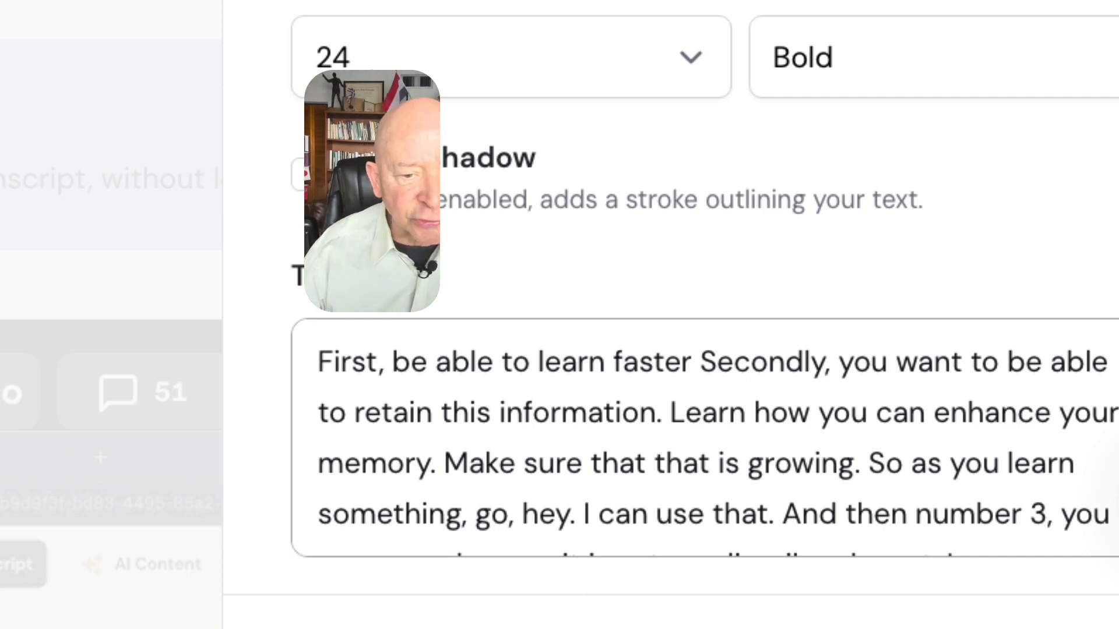
# Step: Cut the text from "Make sure that that is growing" through "And then" so the next sentence begins with capitalized "Number 3"
pyautogui.click(670, 413)
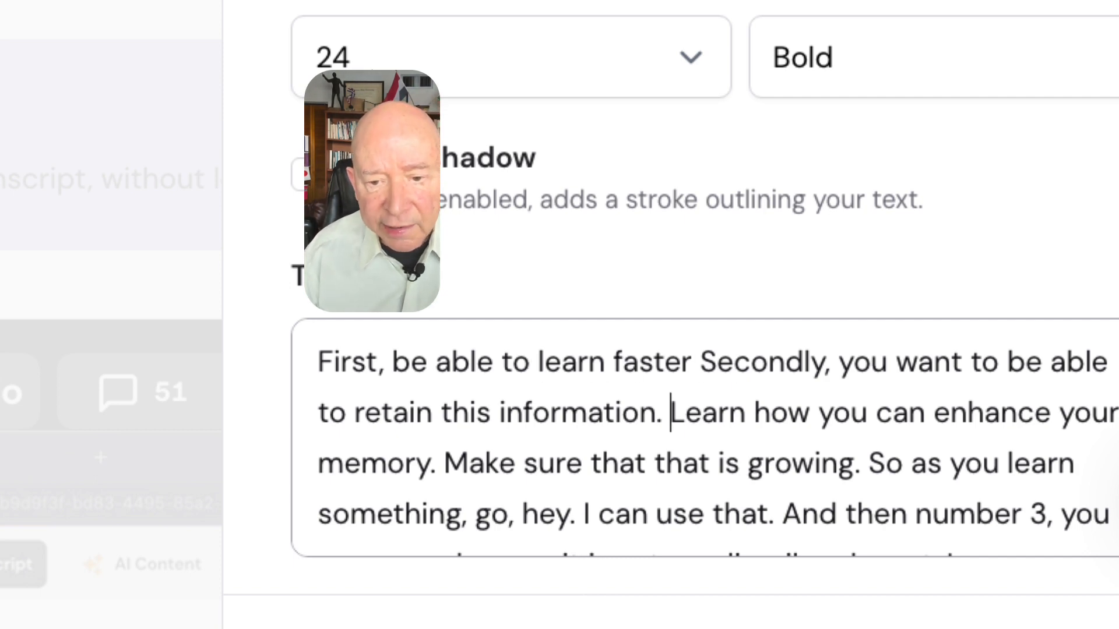
pyautogui.press('Down')
pyautogui.press('Left')
pyautogui.press('Left')
pyautogui.press('Left')
pyautogui.press('Left')
pyautogui.press('Left')
pyautogui.press('Left')
pyautogui.press('Left')
pyautogui.press('Left')
pyautogui.press('Left')
pyautogui.press('Left')
pyautogui.press('Left')
pyautogui.press('Left')
pyautogui.press('Left')
pyautogui.press('Left')
pyautogui.press('Left')
pyautogui.press('Left')
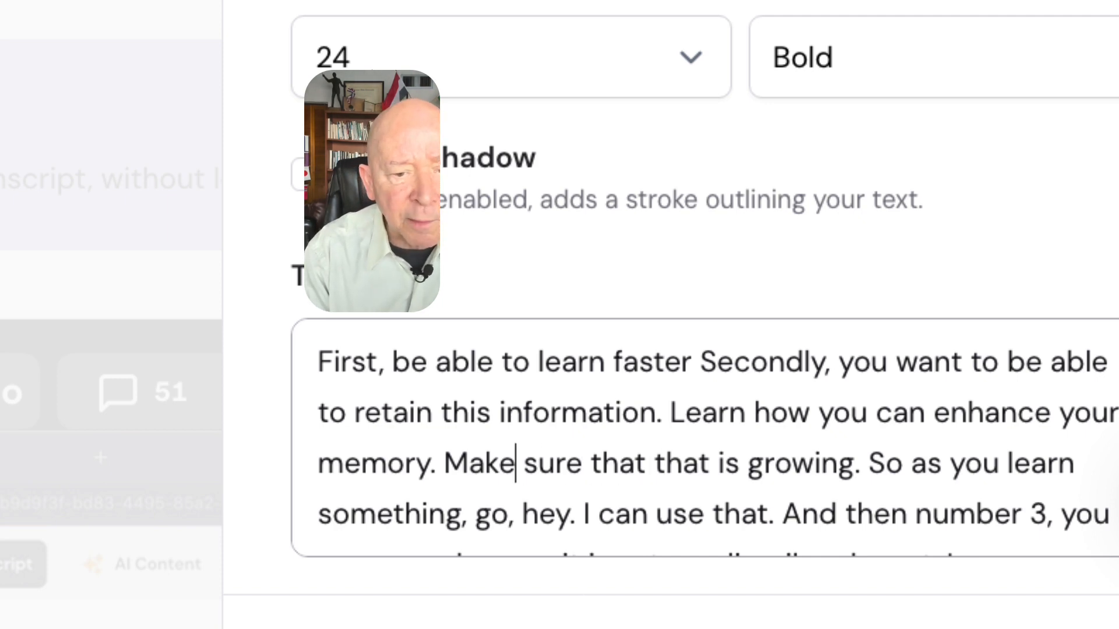
pyautogui.hotkey('shift', 'Down')
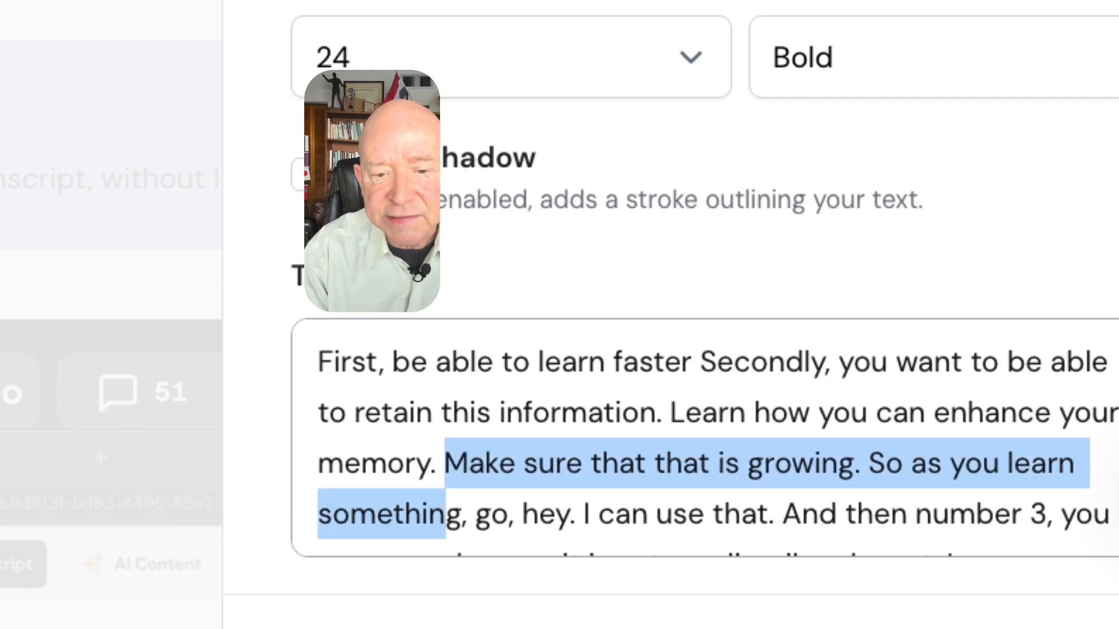
pyautogui.hotkey('shift', 'Right')
pyautogui.hotkey('shift', 'Right')
pyautogui.hotkey('shift', 'Right')
pyautogui.hotkey('shift', 'Right')
pyautogui.hotkey('shift', 'Right')
pyautogui.hotkey('shift', 'Right')
pyautogui.hotkey('shift', 'Right')
pyautogui.hotkey('shift', 'Right')
pyautogui.hotkey('shift', 'Right')
pyautogui.hotkey('shift', 'Right')
pyautogui.hotkey('shift', 'Right')
pyautogui.hotkey('shift', 'Right')
pyautogui.hotkey('shift', 'Right')
pyautogui.hotkey('shift', 'Right')
pyautogui.hotkey('shift', 'Right')
pyautogui.hotkey('shift', 'Right')
pyautogui.hotkey('shift', 'Right')
pyautogui.hotkey('shift', 'Right')
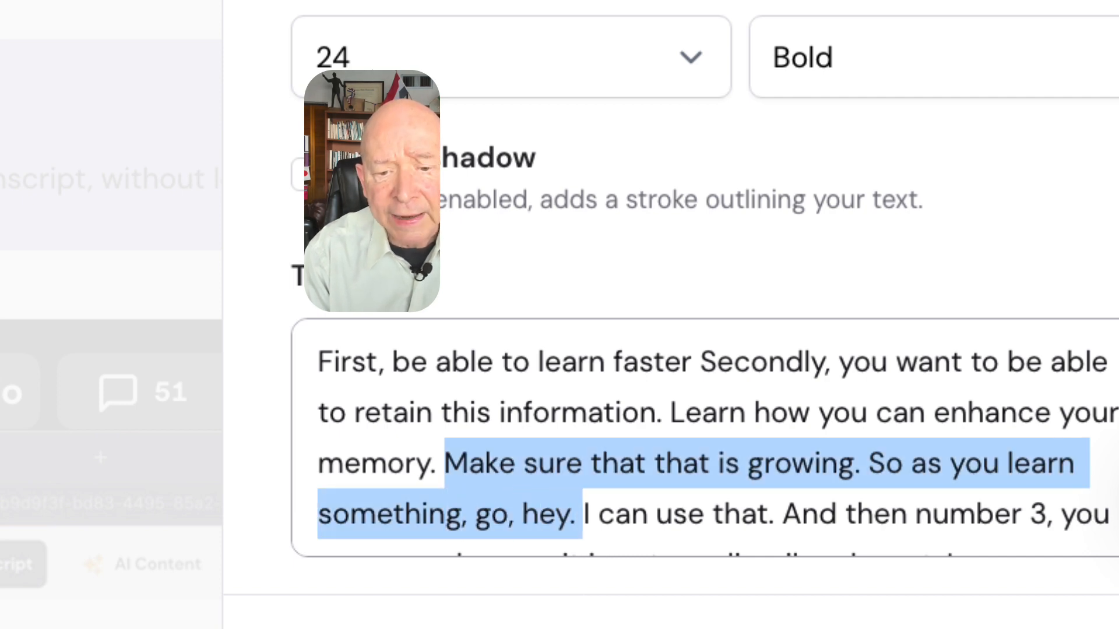
pyautogui.hotkey('shift', 'Right')
pyautogui.hotkey('shift', 'Right')
pyautogui.hotkey('shift', 'Right')
pyautogui.hotkey('shift', 'Right')
pyautogui.hotkey('shift', 'Right')
pyautogui.hotkey('shift', 'Right')
pyautogui.hotkey('shift', 'Right')
pyautogui.hotkey('shift', 'Right')
pyautogui.hotkey('shift', 'Right')
pyautogui.hotkey('shift', 'Right')
pyautogui.hotkey('shift', 'Right')
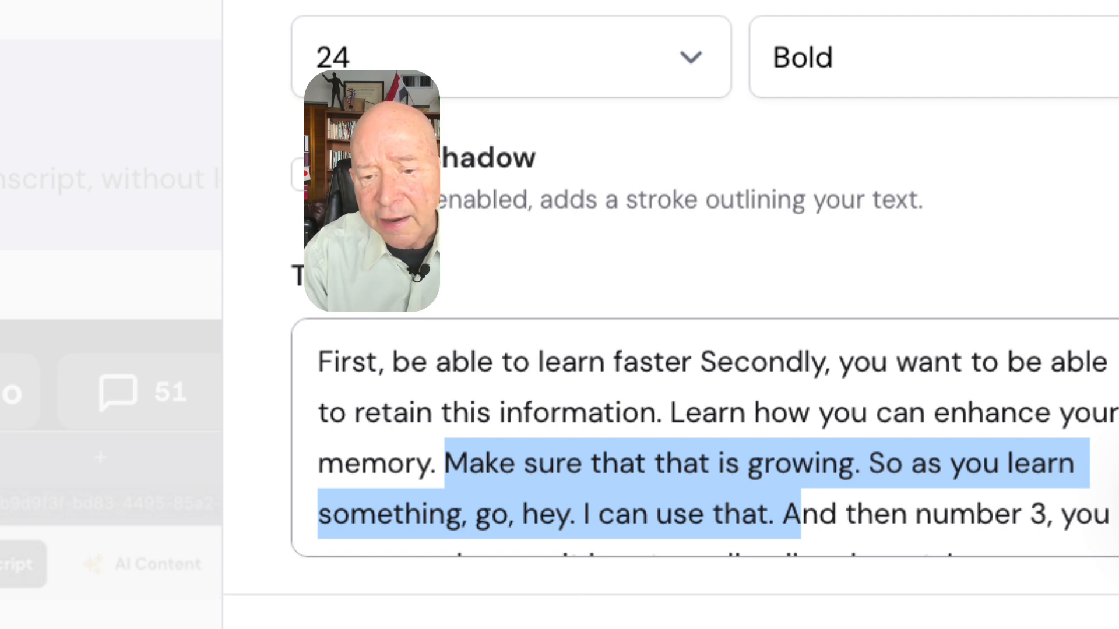
pyautogui.hotkey('shift', 'Right')
pyautogui.hotkey('shift', 'Right')
pyautogui.hotkey('shift', 'Right')
pyautogui.hotkey('shift', 'Right')
pyautogui.hotkey('shift', 'Right')
pyautogui.hotkey('shift', 'Right')
pyautogui.hotkey('shift', 'Right')
pyautogui.hotkey('shift', 'Right')
pyautogui.hotkey('shift', 'Right')
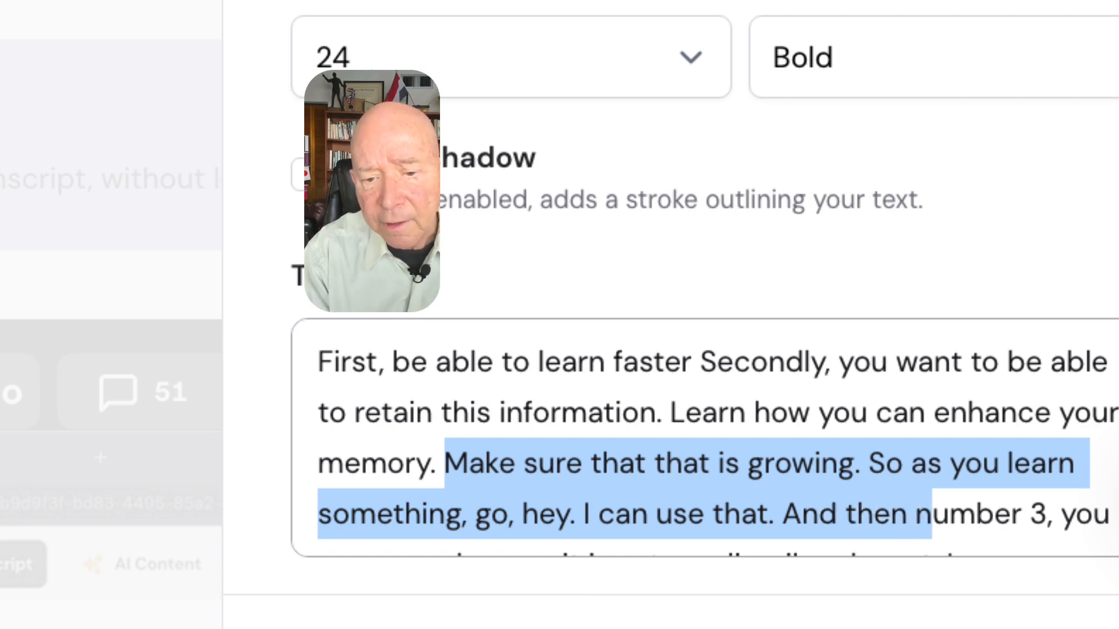
pyautogui.press('BackSpace')
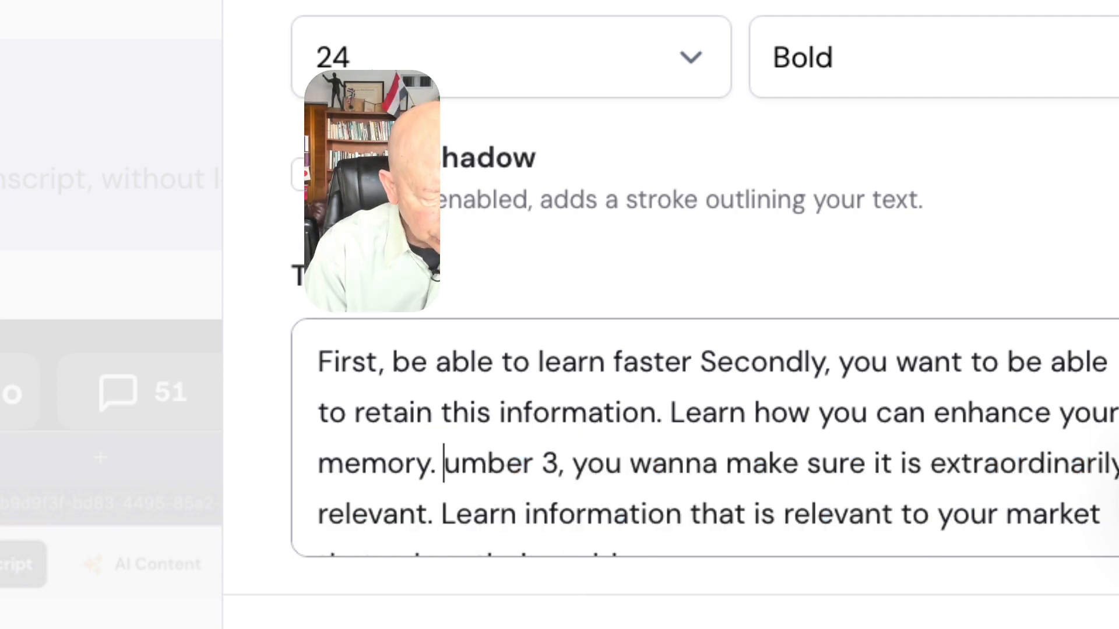
pyautogui.write('N')
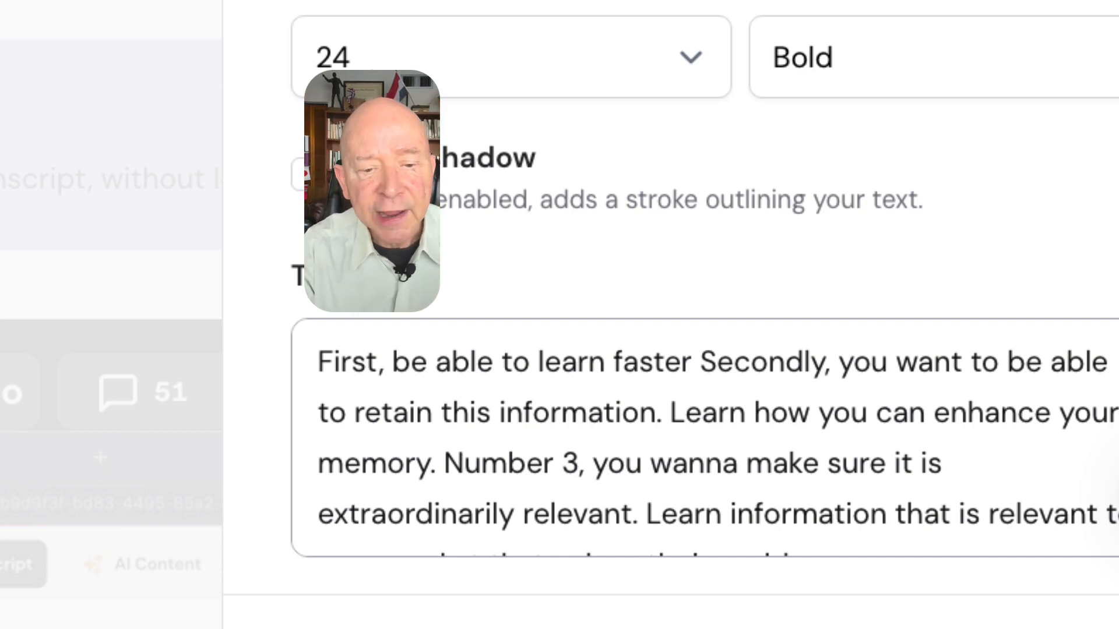
pyautogui.press('Down')
pyautogui.press('Down')
pyautogui.press('Down')
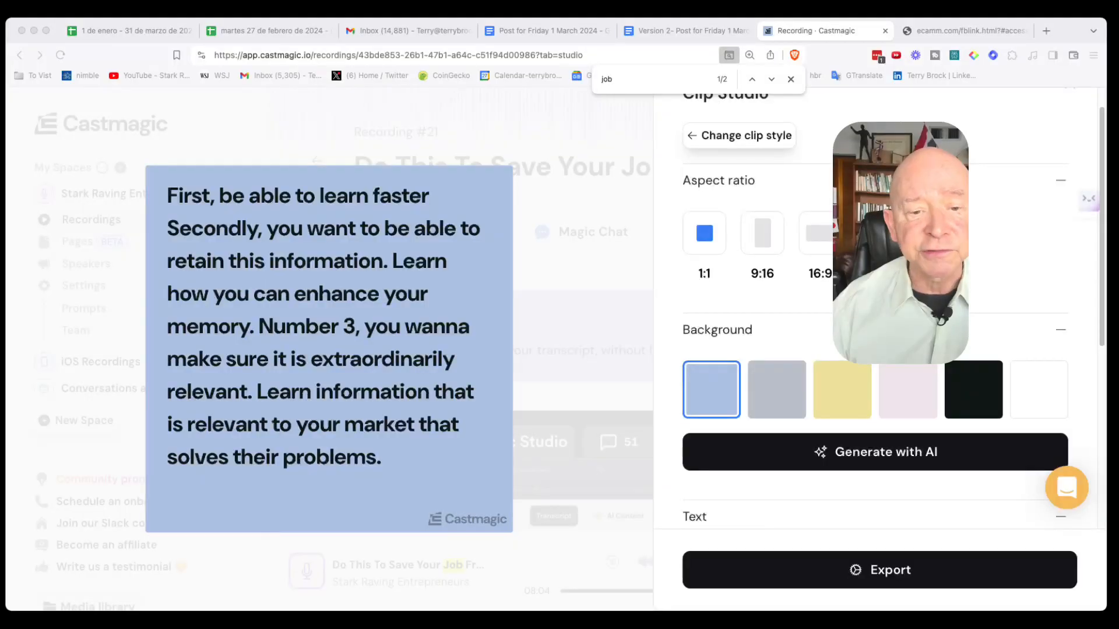
# Step: Try the gray, yellow, pink, black and white backgrounds on the quote card and go back to yellow
pyautogui.scroll(1, 874, 303)
pyautogui.click(777, 428)
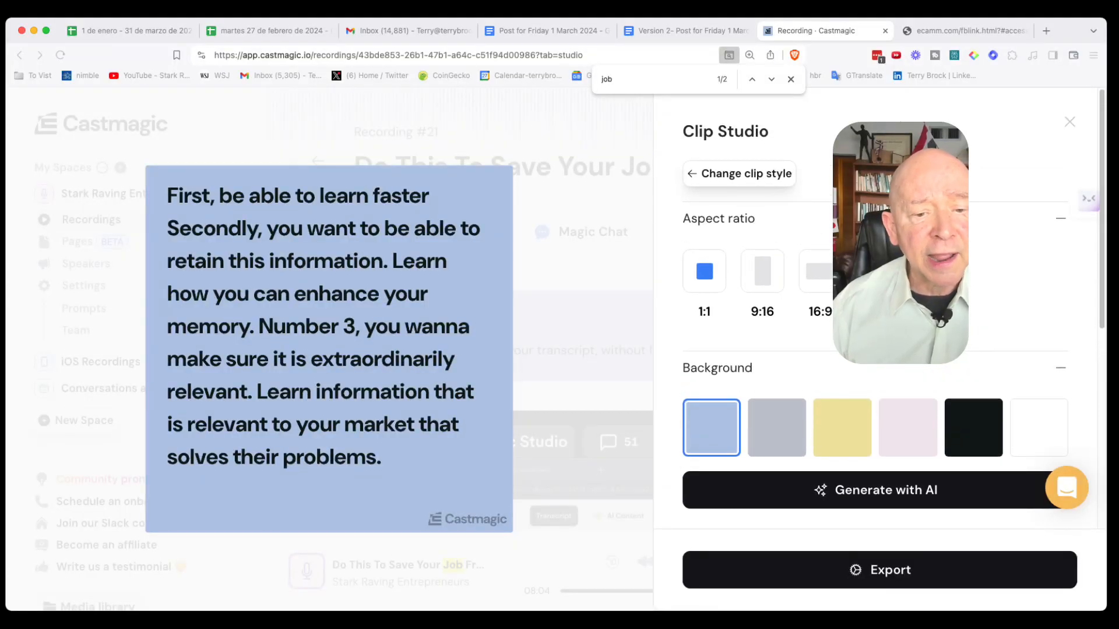
pyautogui.click(776, 427)
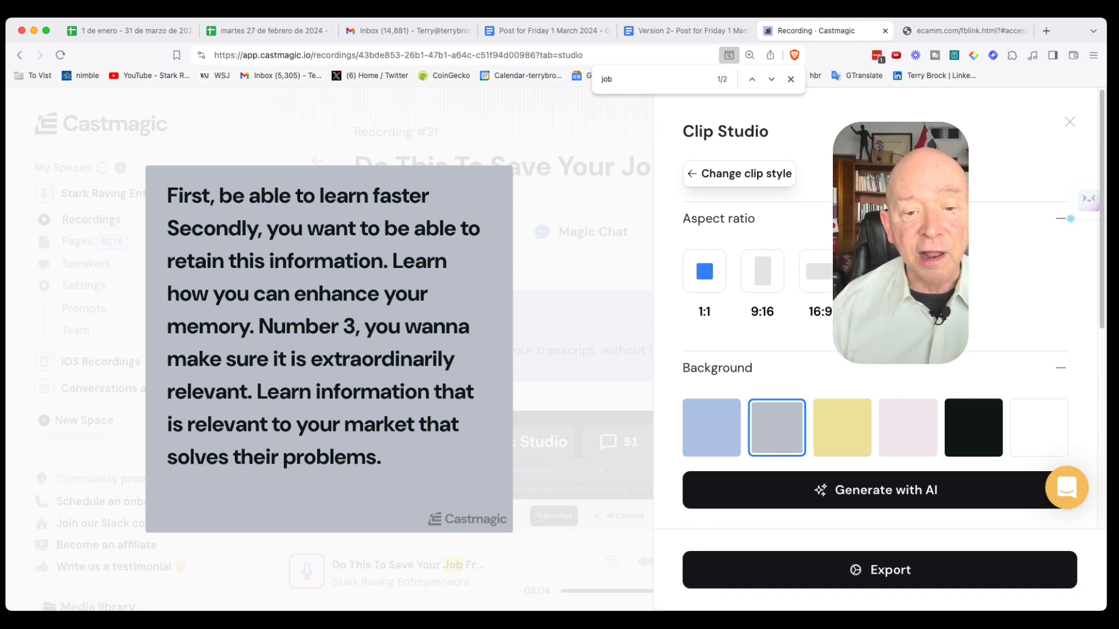
pyautogui.click(842, 427)
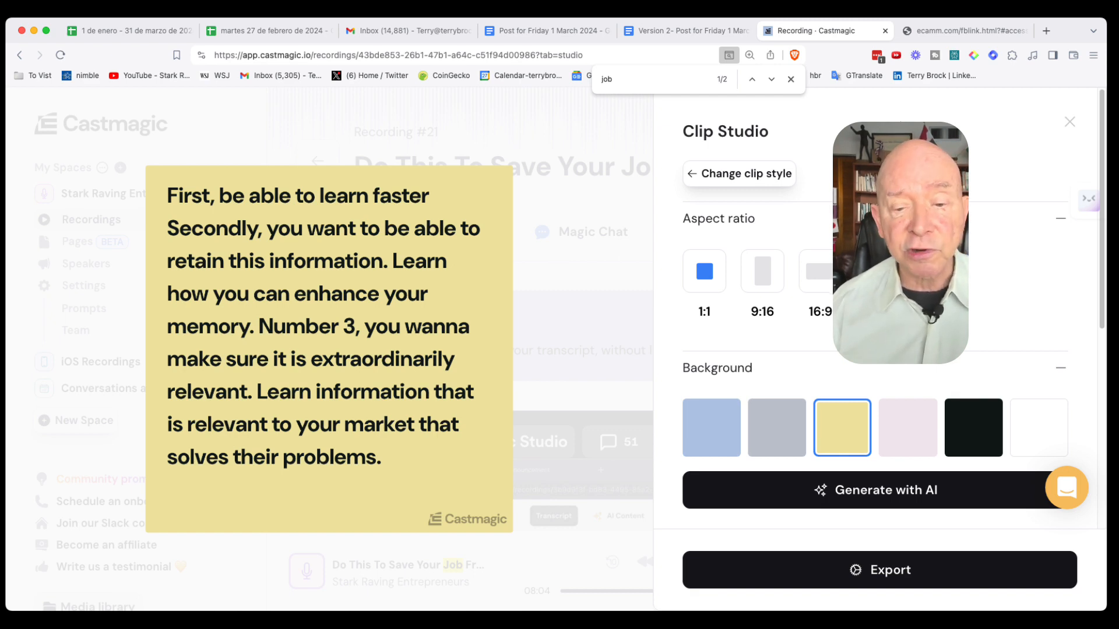
pyautogui.click(908, 428)
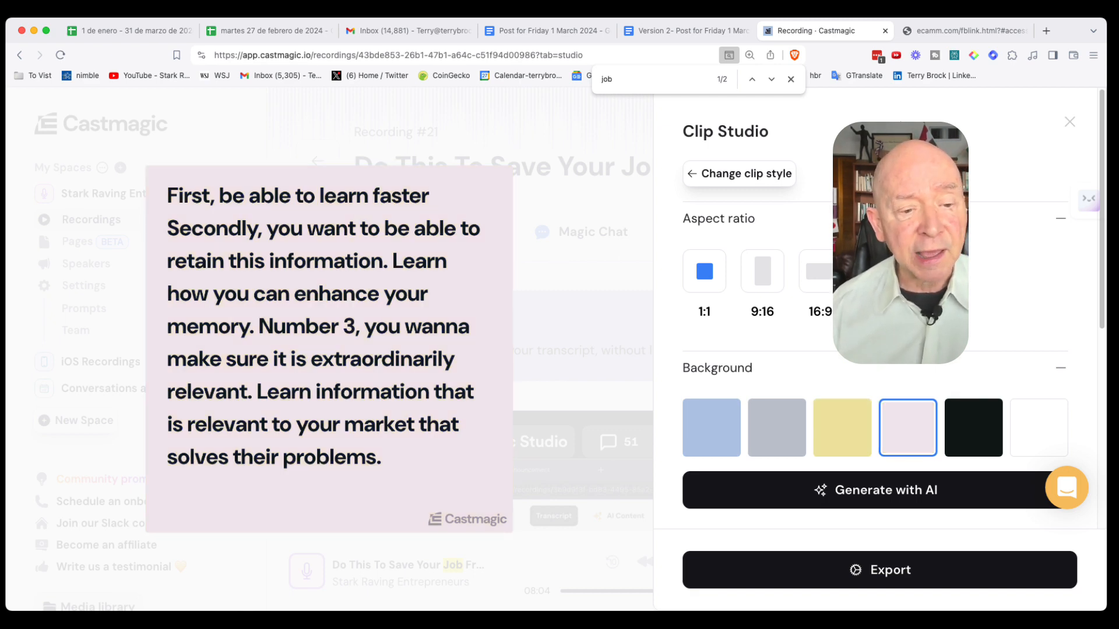
pyautogui.click(973, 428)
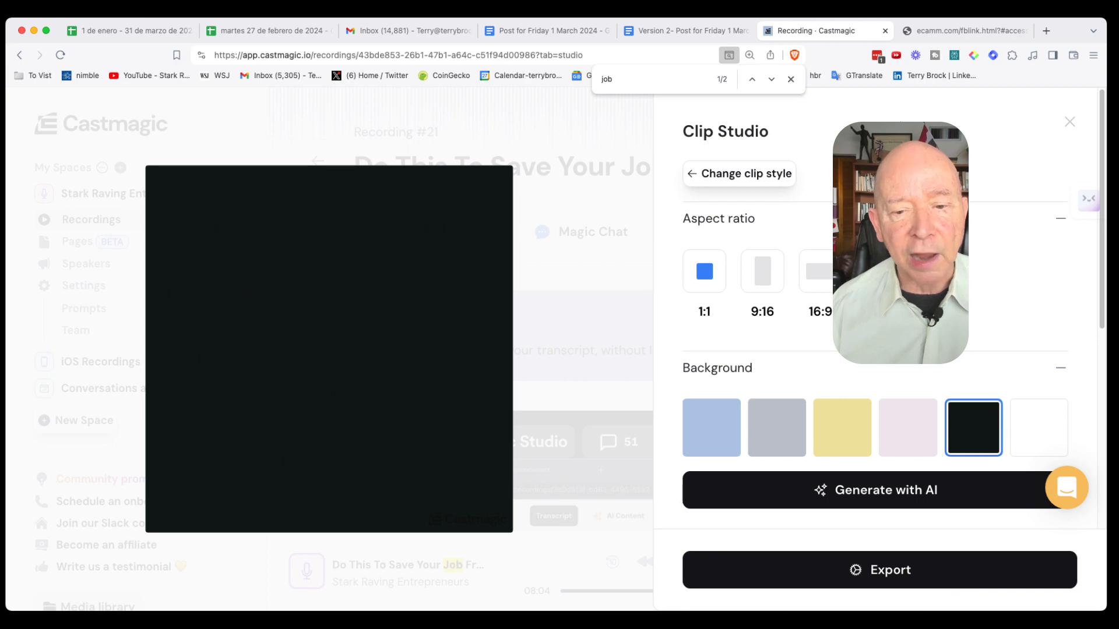
pyautogui.click(1038, 428)
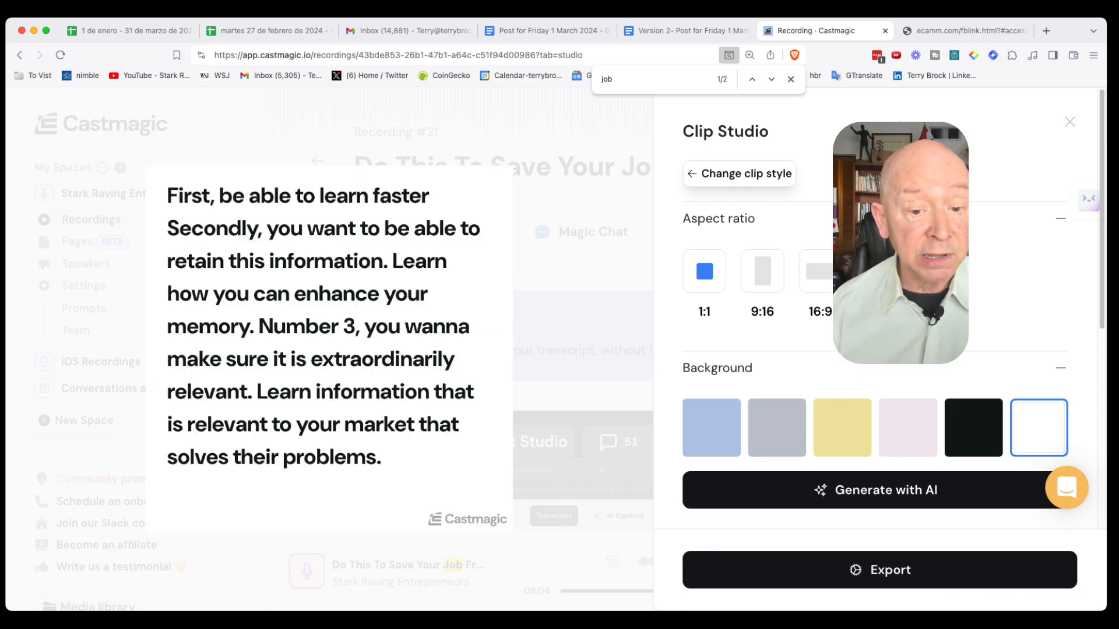
pyautogui.click(842, 428)
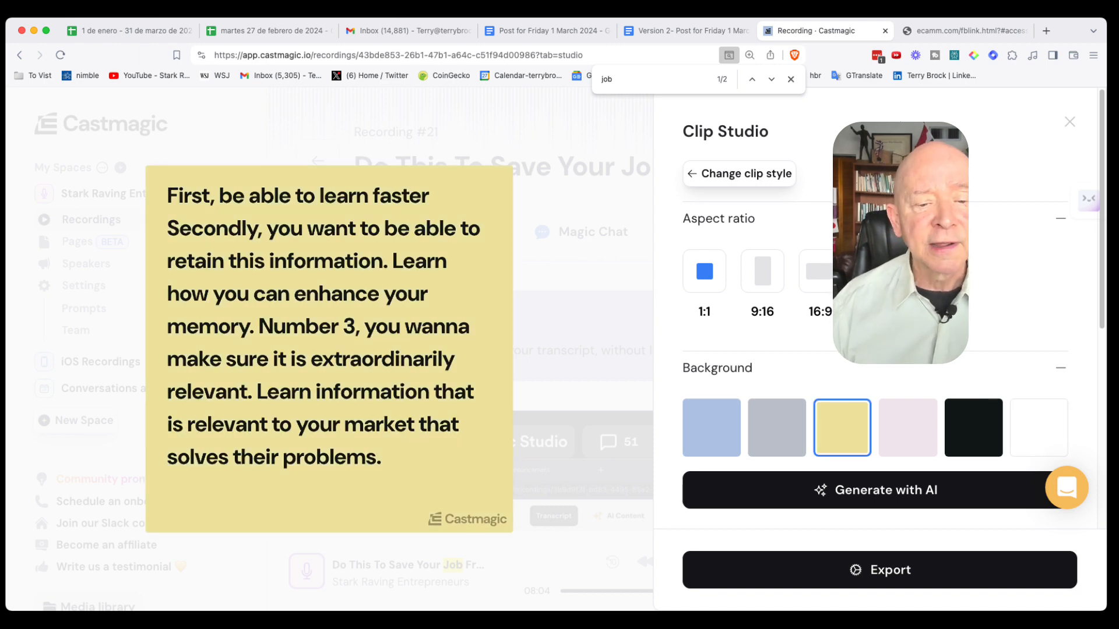
pyautogui.scroll(-3, 875, 350)
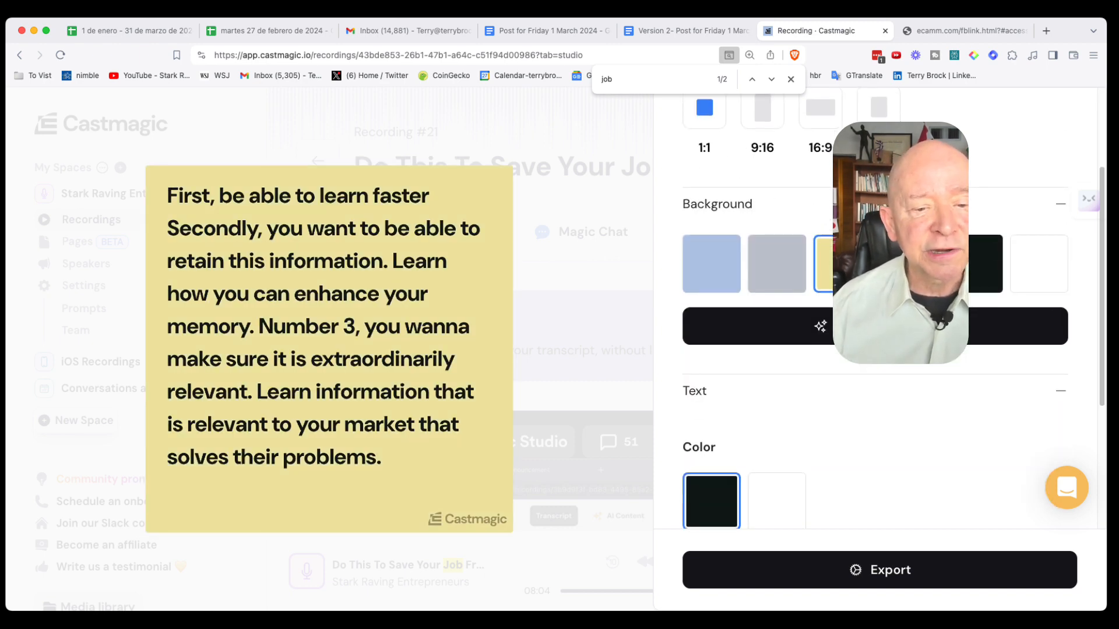
pyautogui.scroll(2, 874, 349)
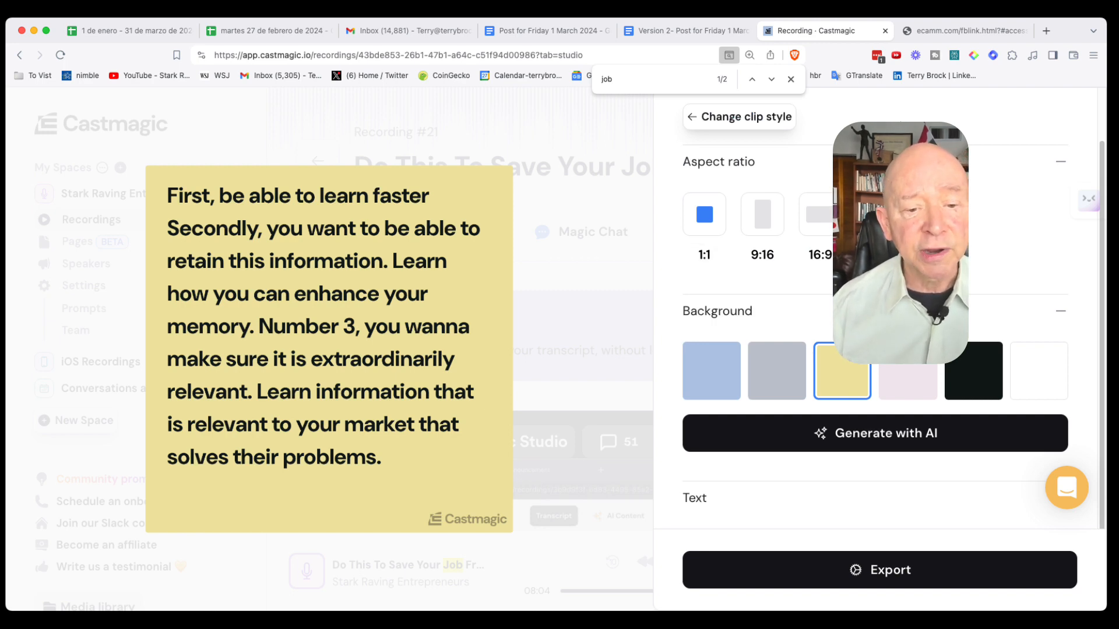
pyautogui.scroll(2, 874, 483)
pyautogui.scroll(-2, 874, 483)
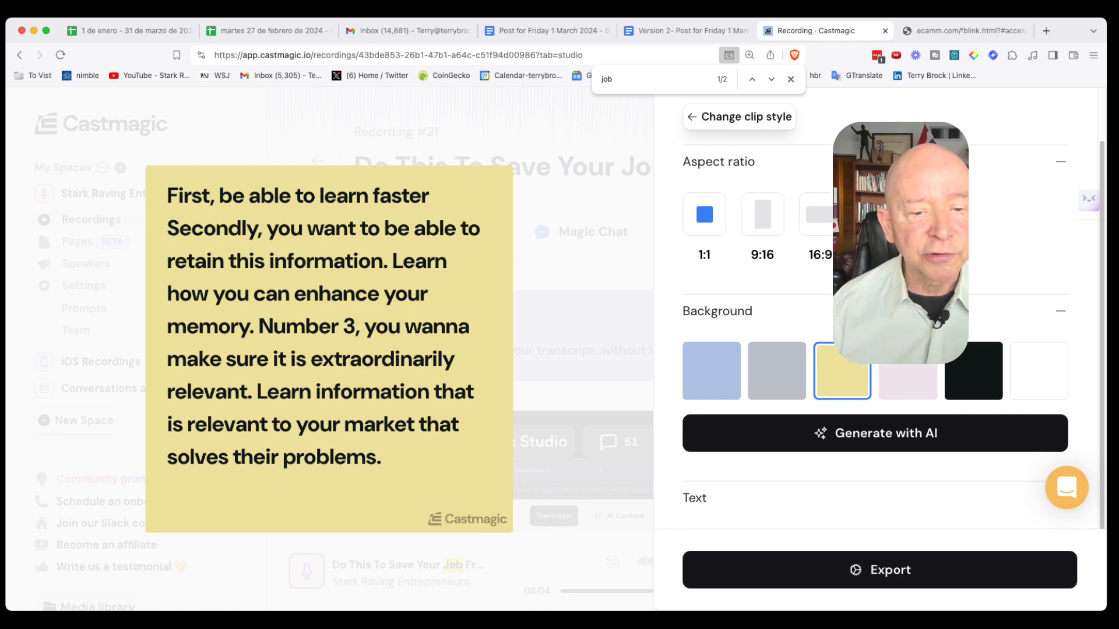
pyautogui.scroll(2, 874, 484)
pyautogui.scroll(-2, 875, 483)
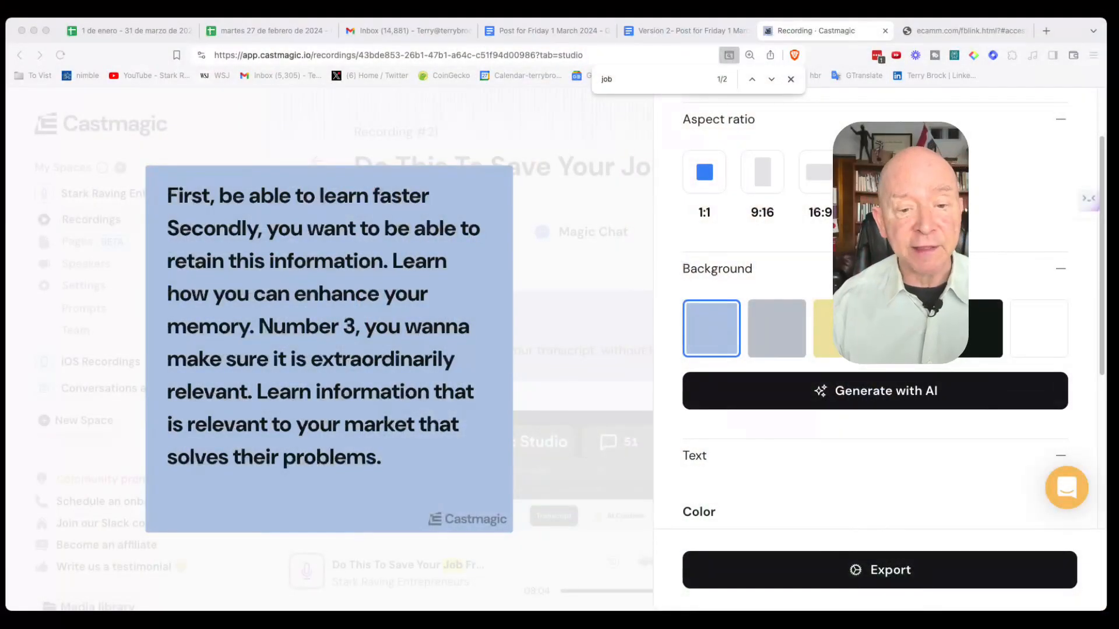
# Step: Center-align the quote card's text and set its size to 22
pyautogui.scroll(-7, 874, 327)
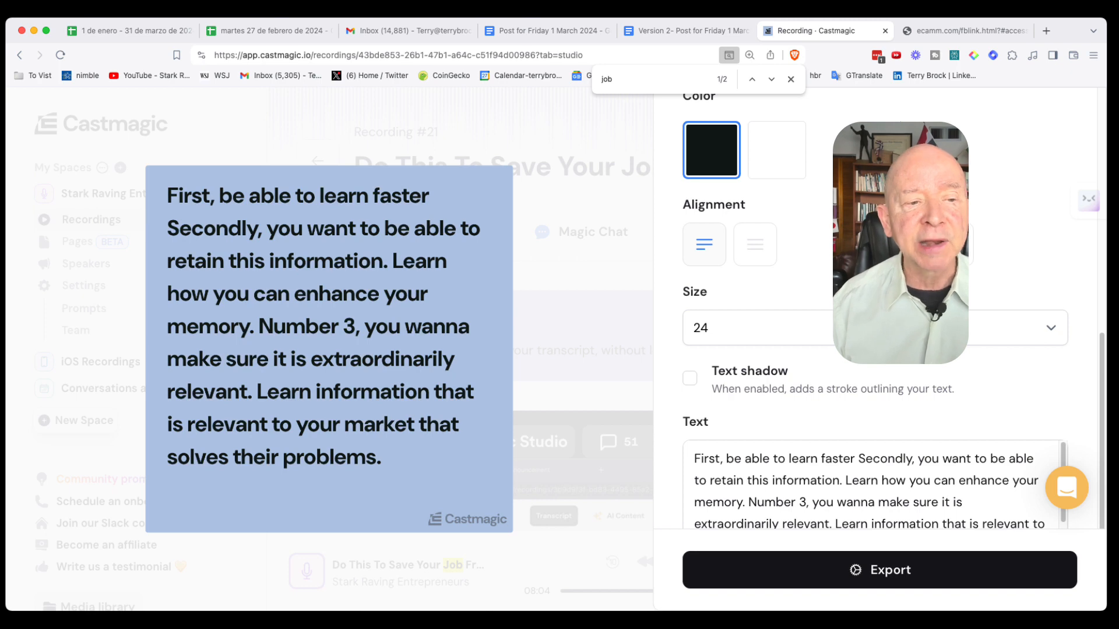
pyautogui.click(755, 245)
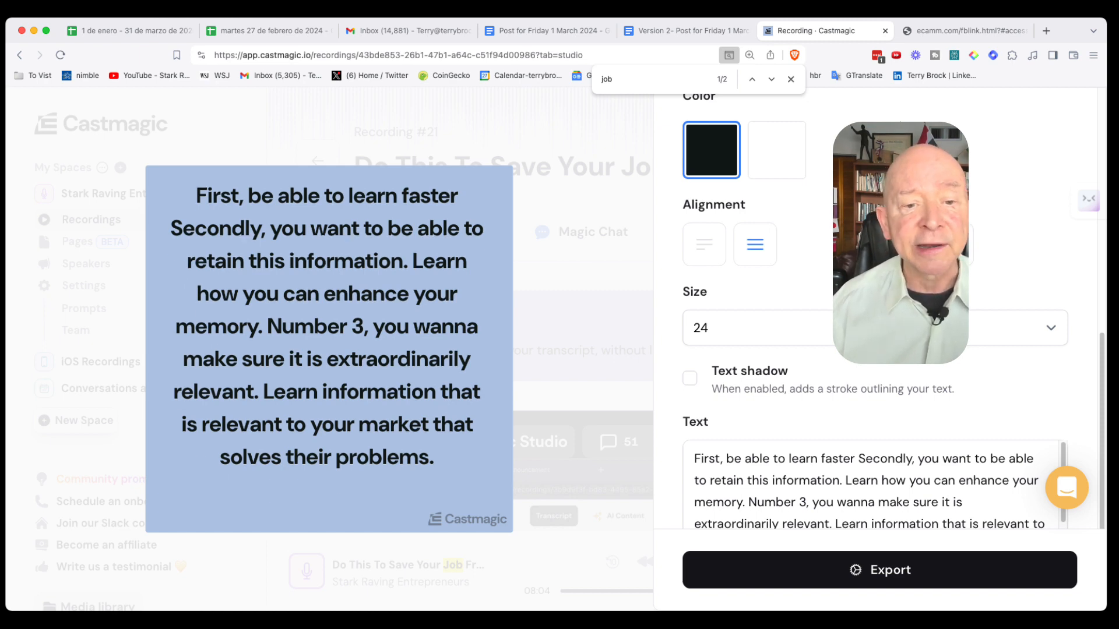
pyautogui.click(758, 327)
pyautogui.click(757, 308)
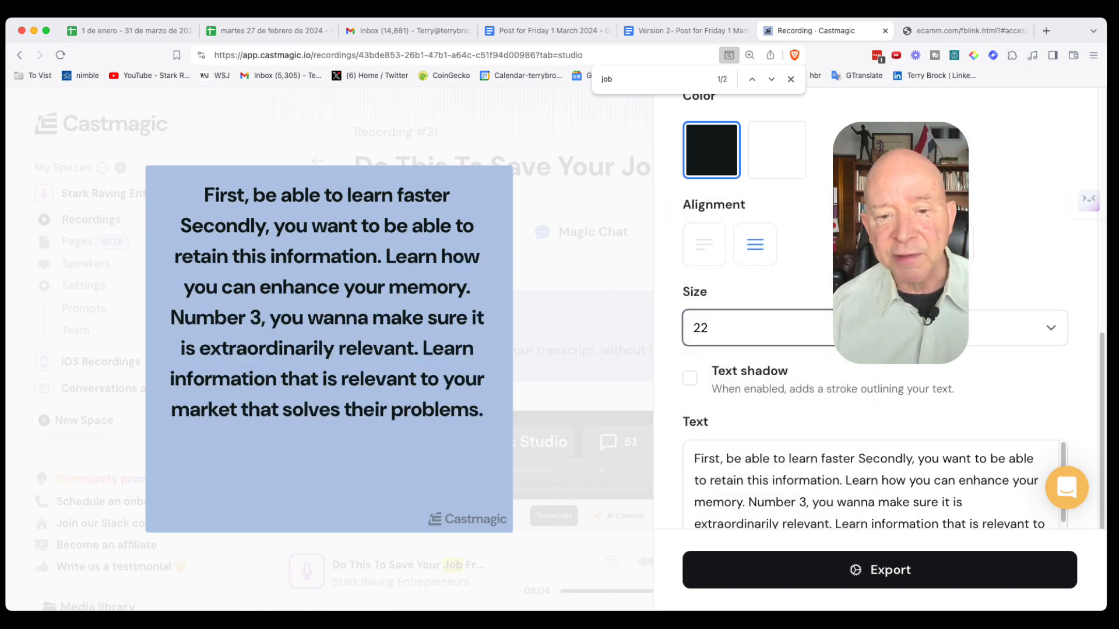
# Step: Try size 36 for the quote card's text and set it back to 22
pyautogui.click(757, 328)
pyautogui.click(757, 407)
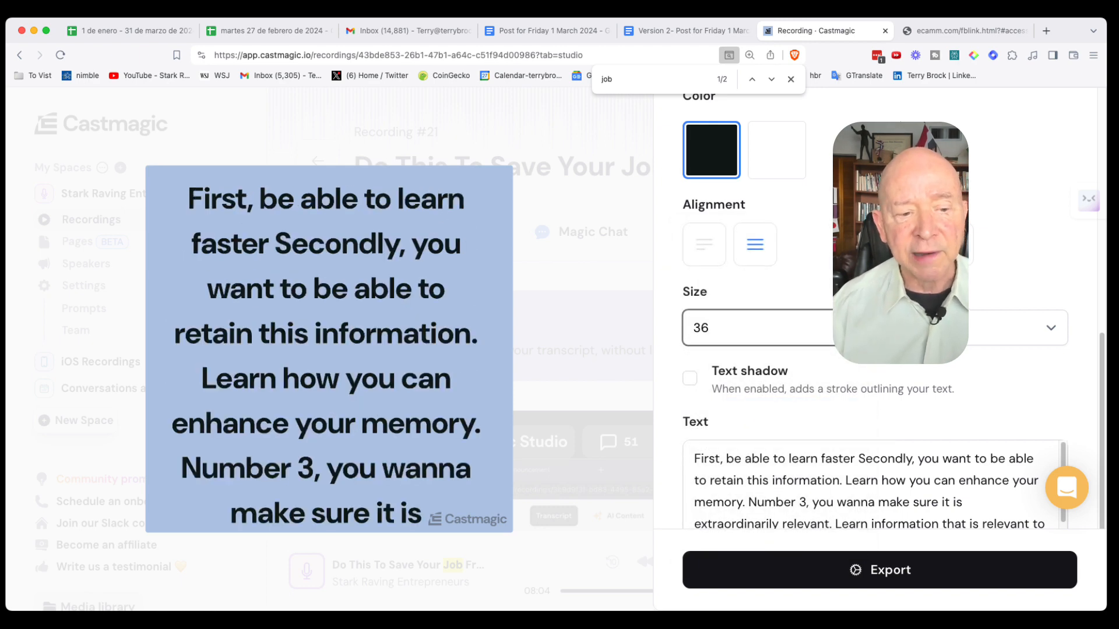
pyautogui.click(839, 328)
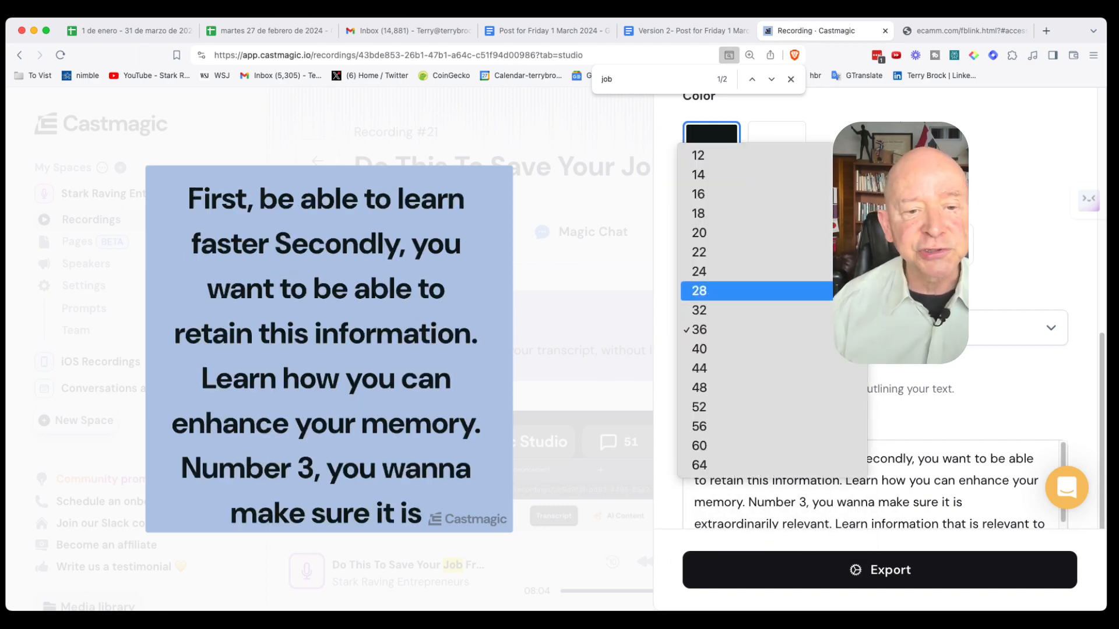
pyautogui.click(839, 252)
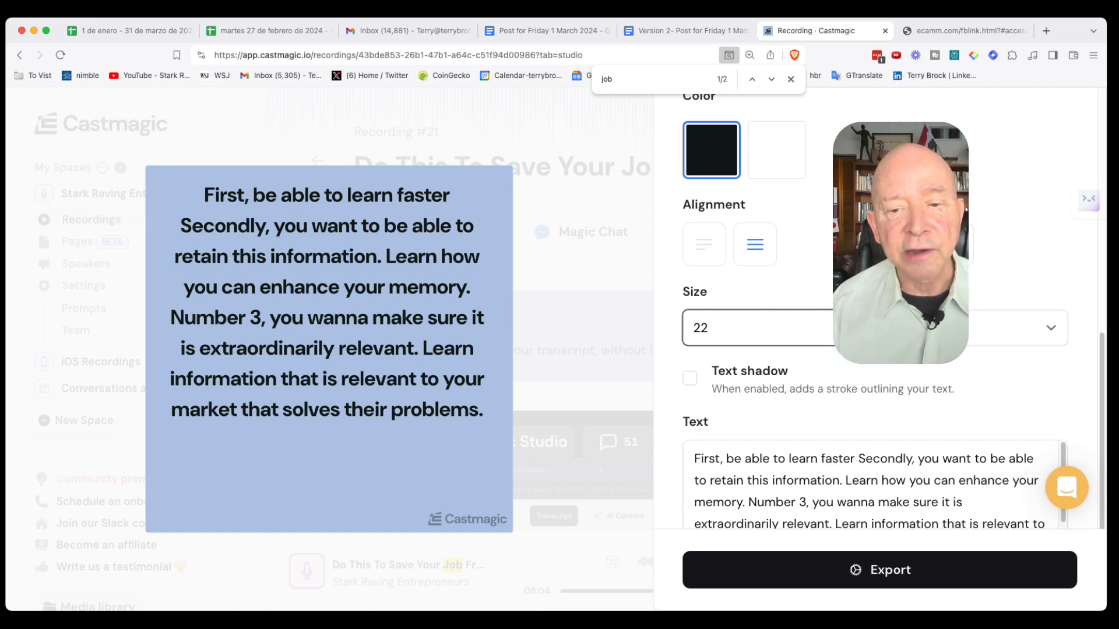
# Step: Switch the quote card's text to a lighter, non-bold weight and try the text shadow, leaving it off
pyautogui.click(938, 328)
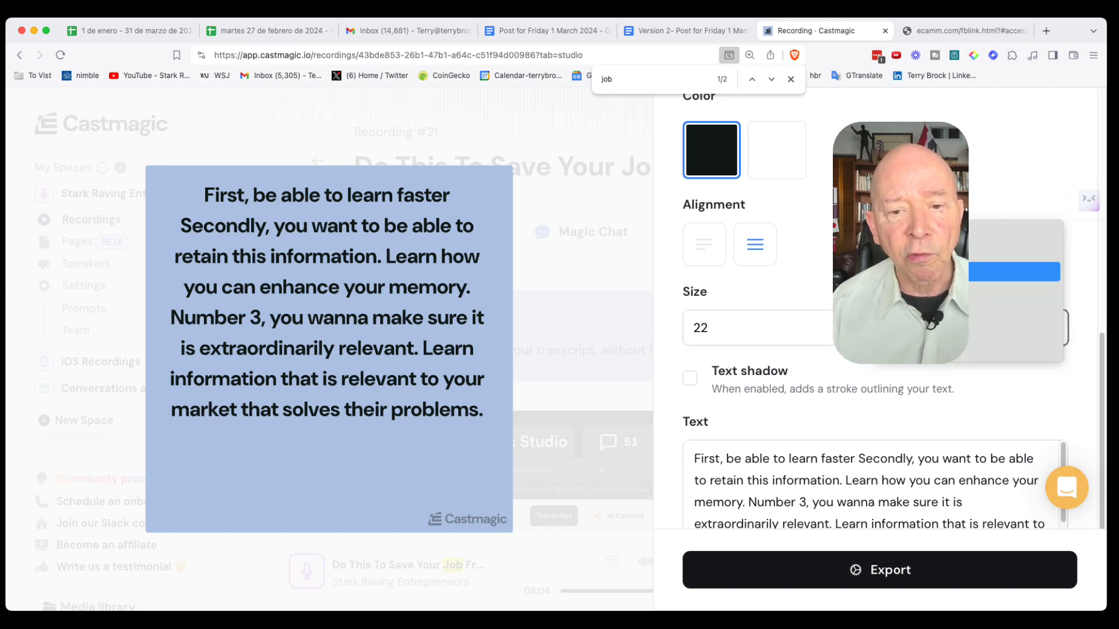
pyautogui.click(938, 271)
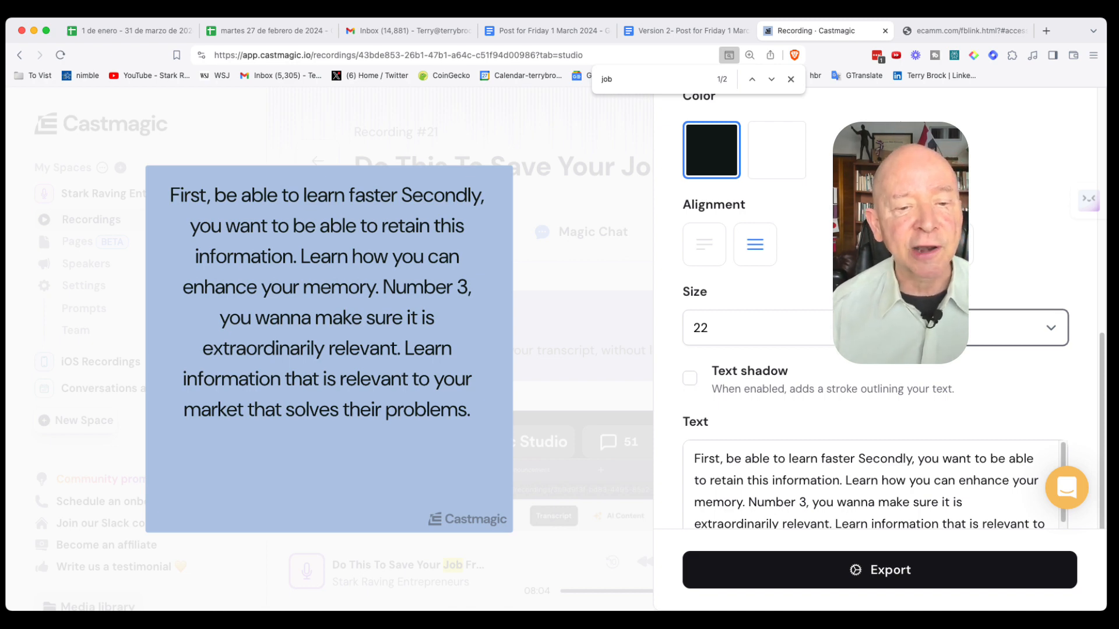
pyautogui.click(689, 378)
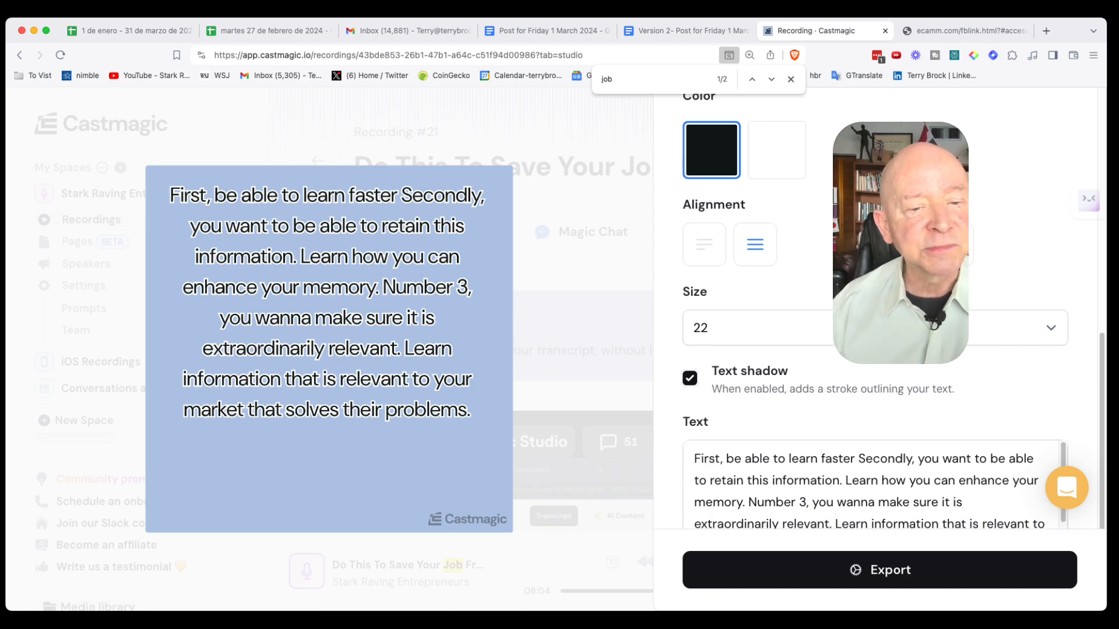
pyautogui.click(689, 378)
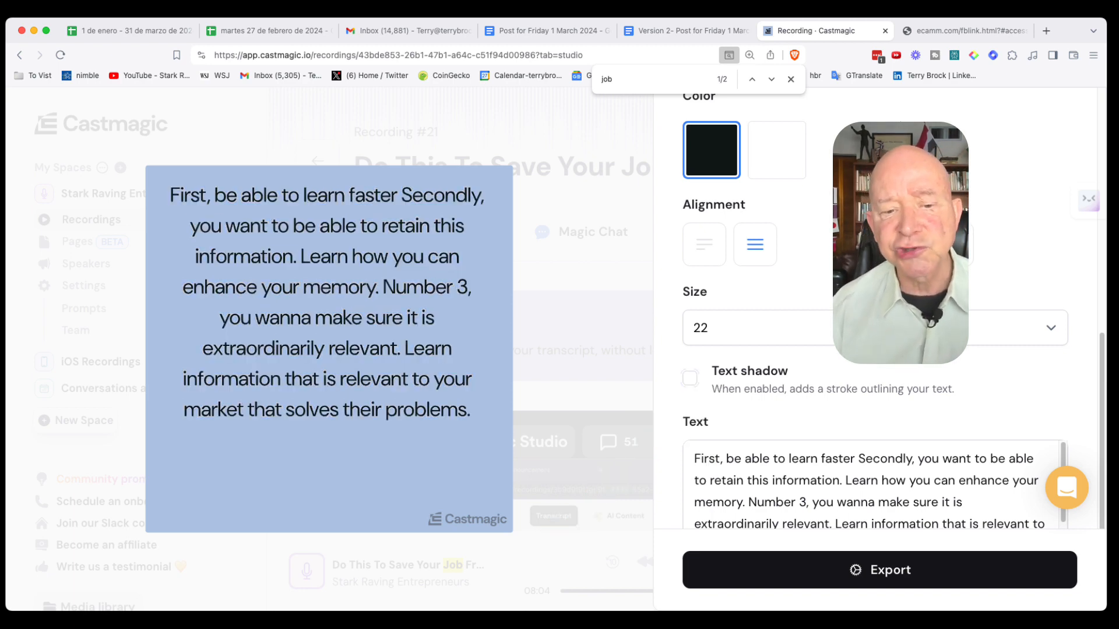
# Step: Generate AI backgrounds from the prompt "create a scene of a beautiful mountain with a lake in front on a sunshine-rich day with a few birds flying around"
pyautogui.scroll(-1, 874, 487)
pyautogui.scroll(5, 874, 487)
pyautogui.scroll(2, 874, 307)
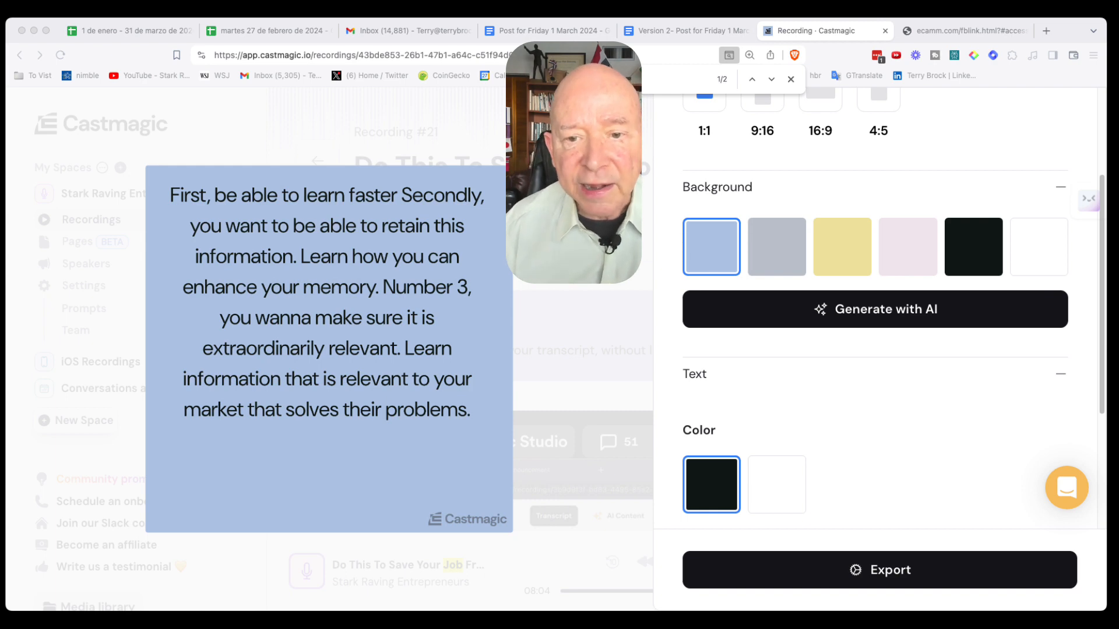
pyautogui.click(875, 343)
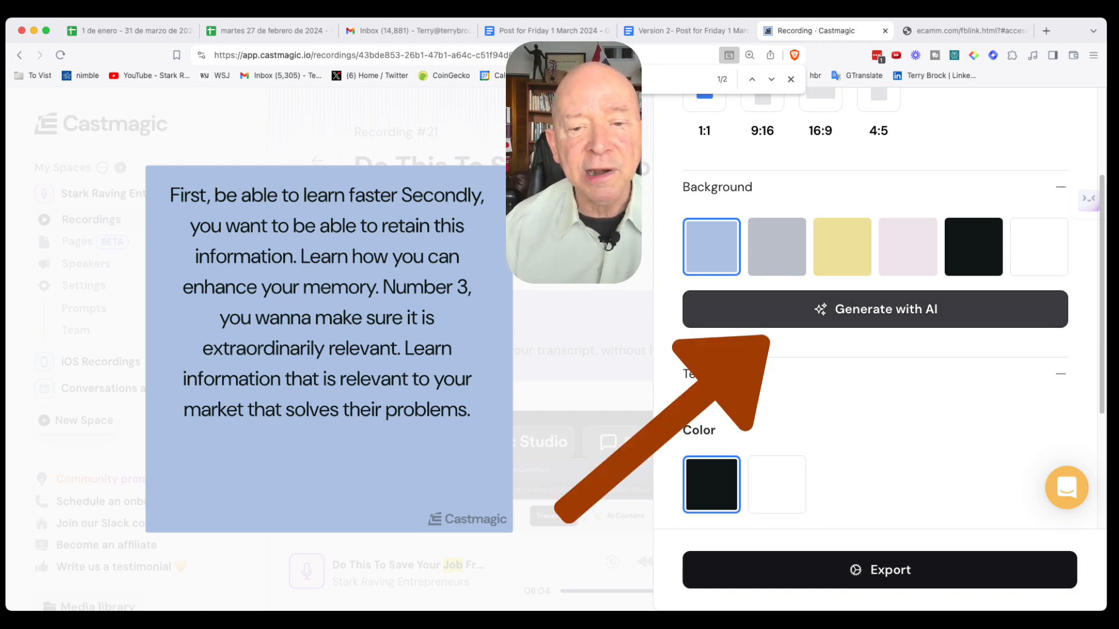
pyautogui.click(875, 309)
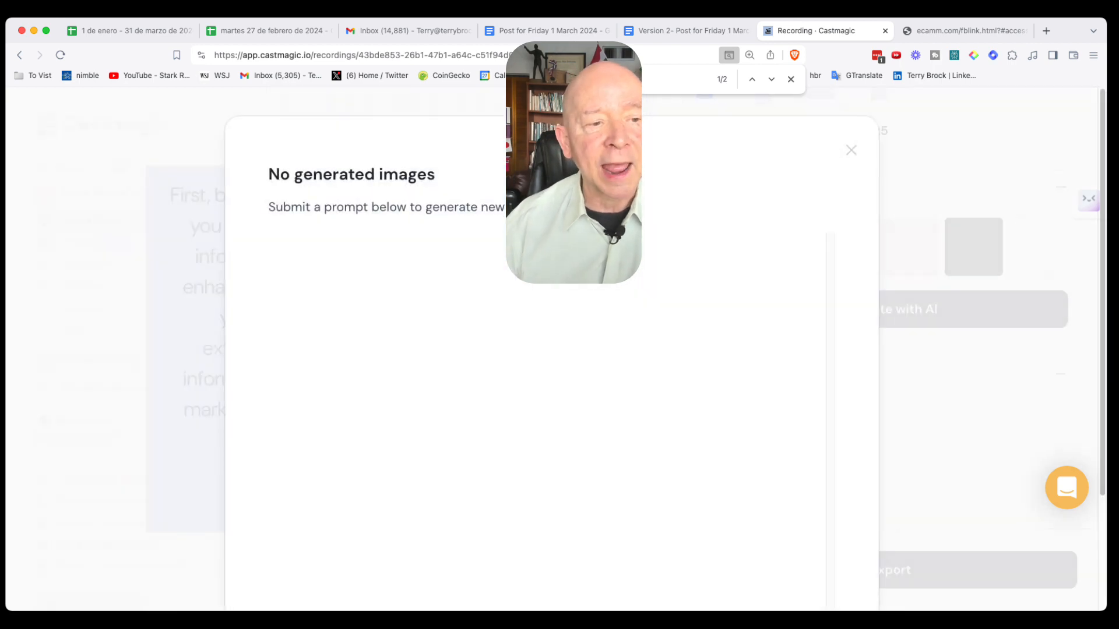
pyautogui.scroll(-3, 551, 361)
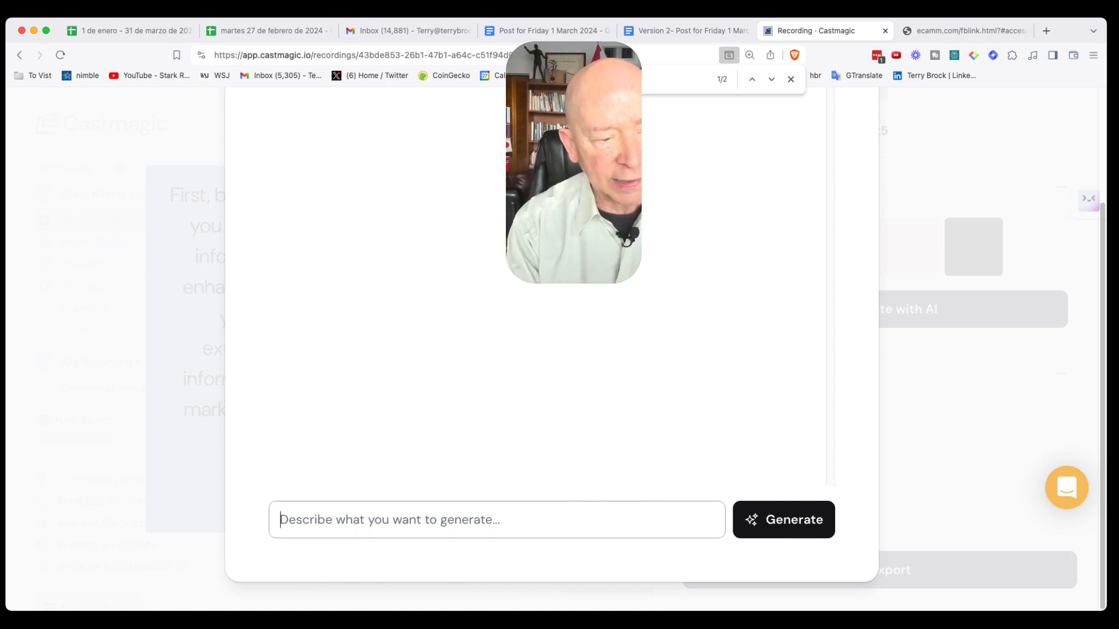
pyautogui.write('crea')
pyautogui.write('te a scene')
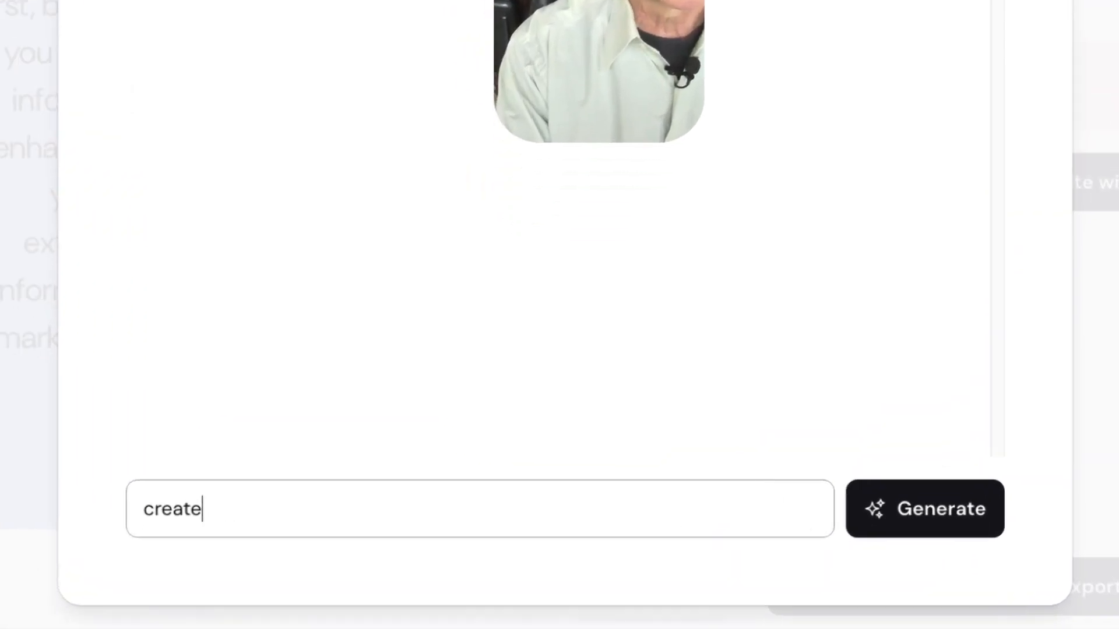
pyautogui.write(' of')
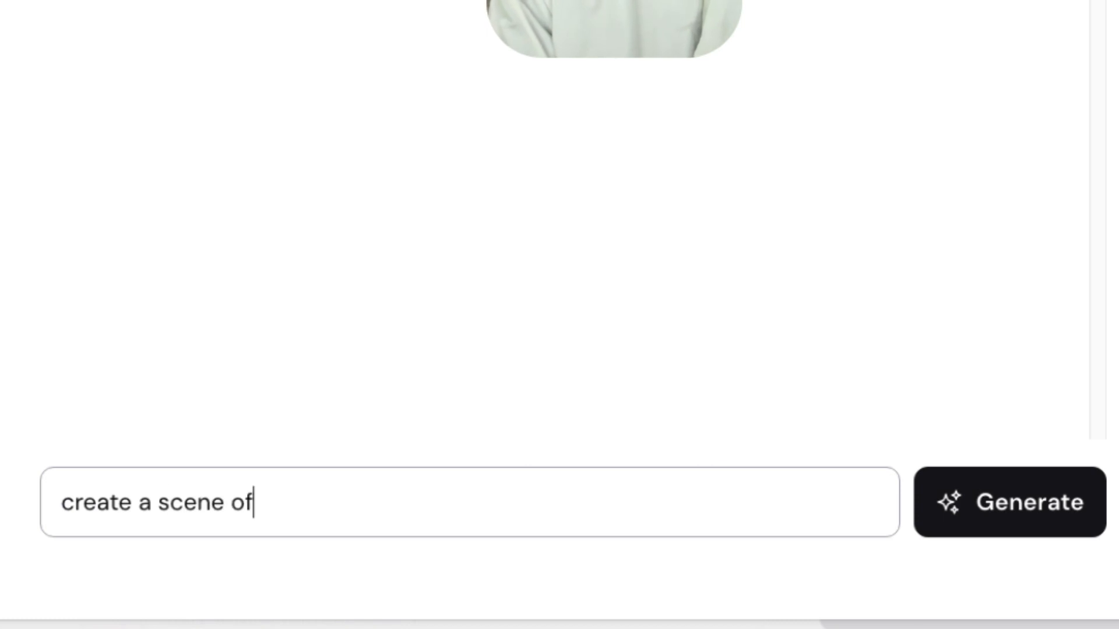
pyautogui.write(' a beauti')
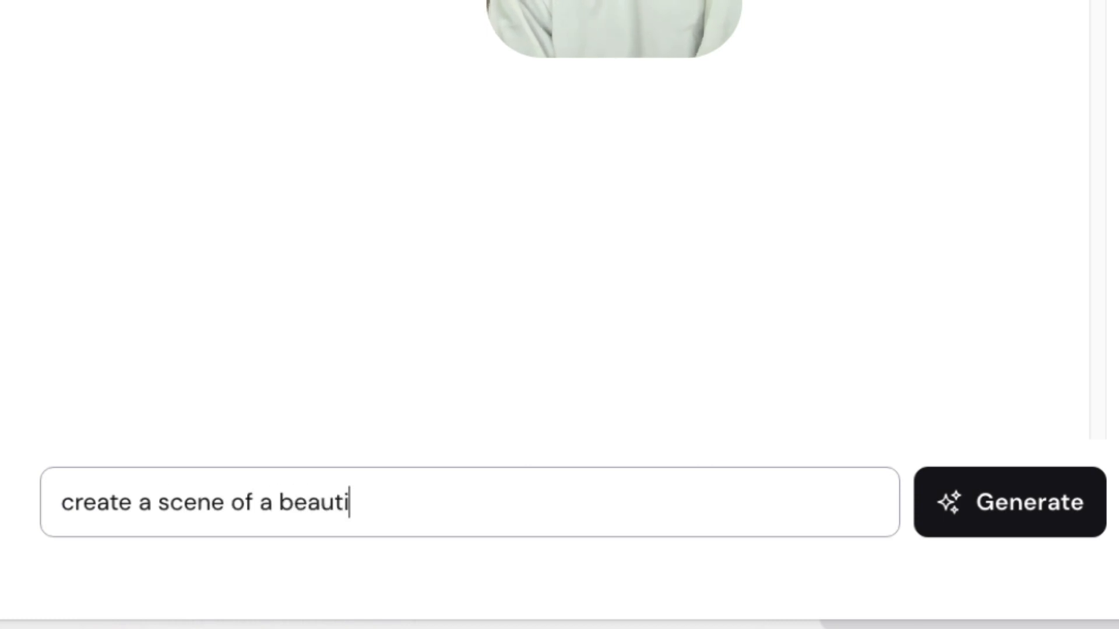
pyautogui.write('ful mount')
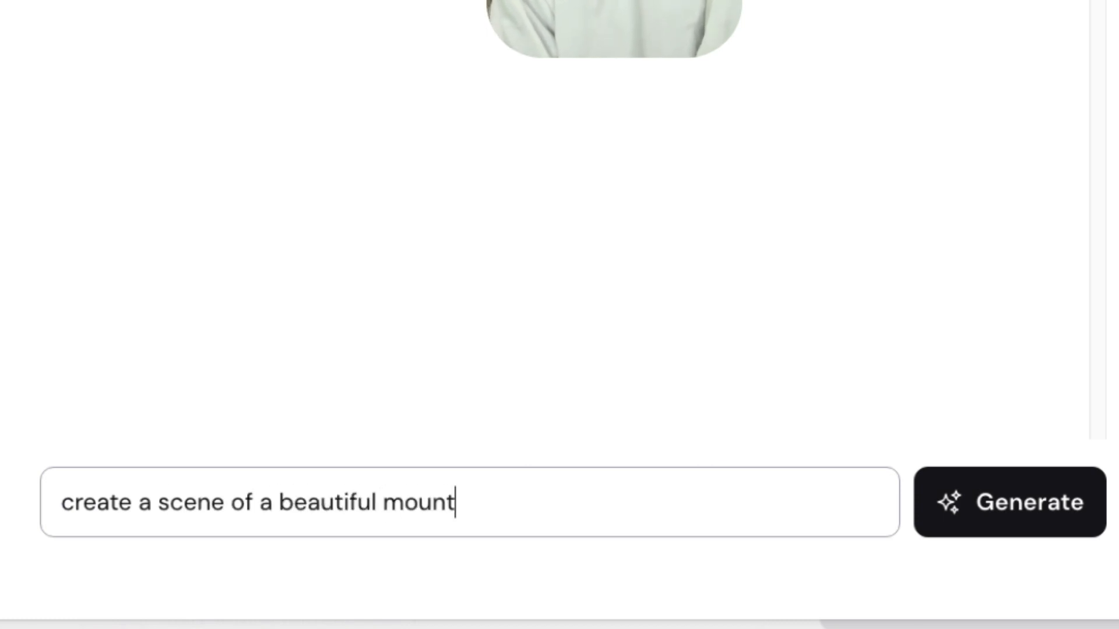
pyautogui.write('ain with a lak')
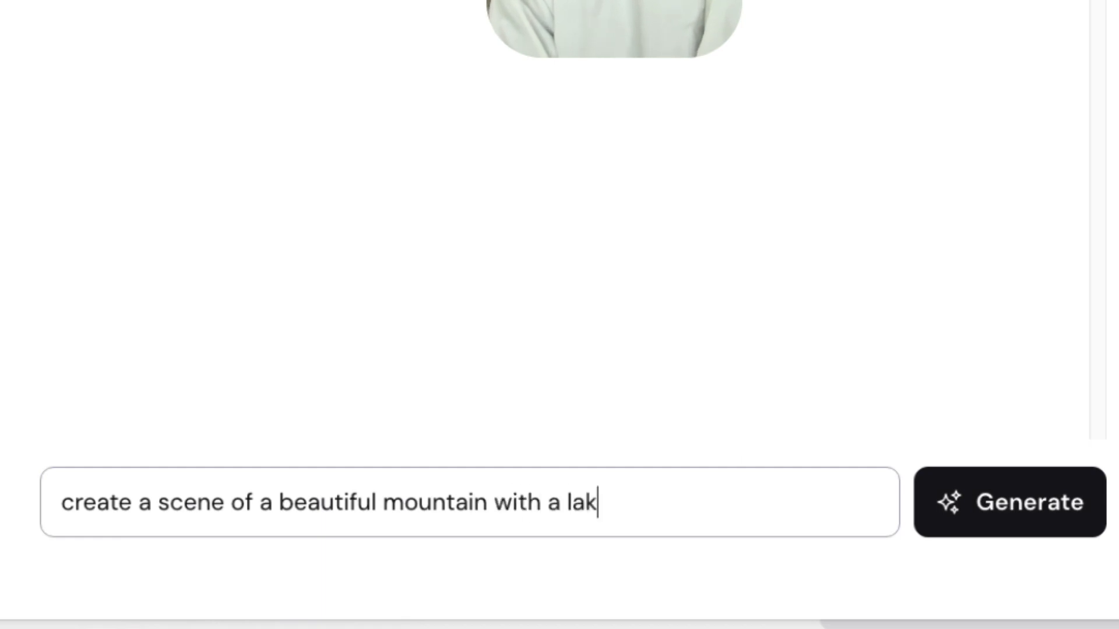
pyautogui.write('e in fro')
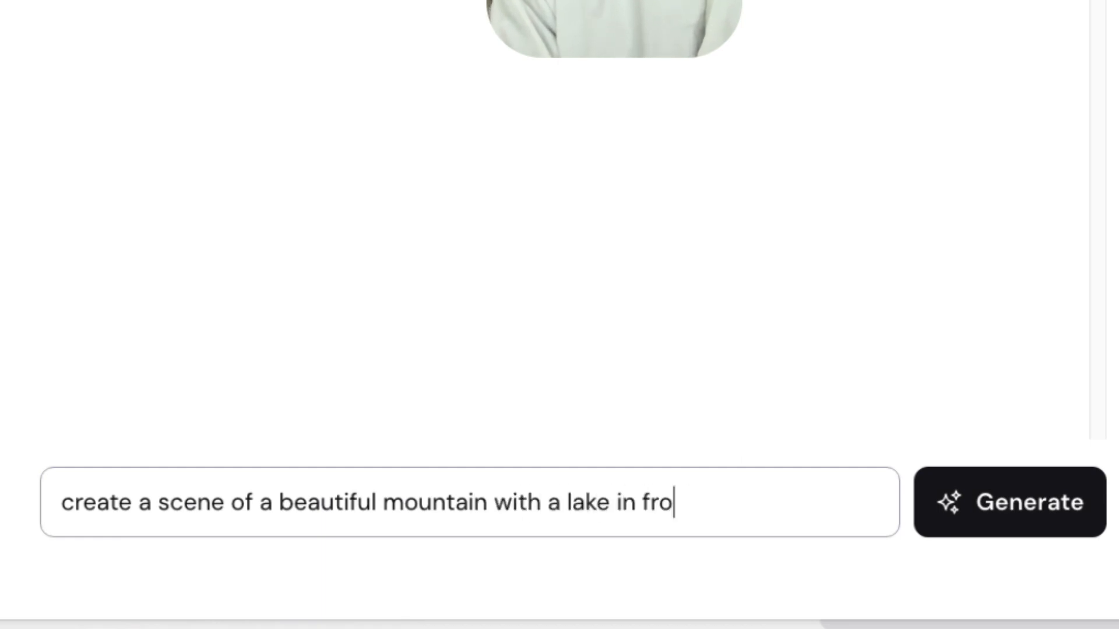
pyautogui.write('nt on a sunshine')
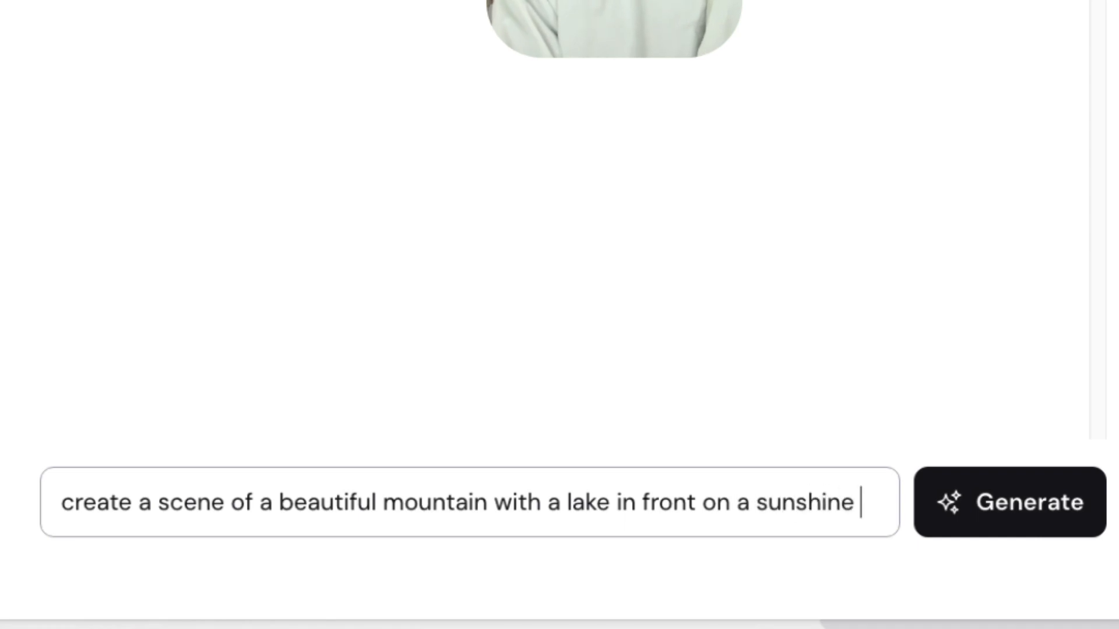
pyautogui.write('-rich da')
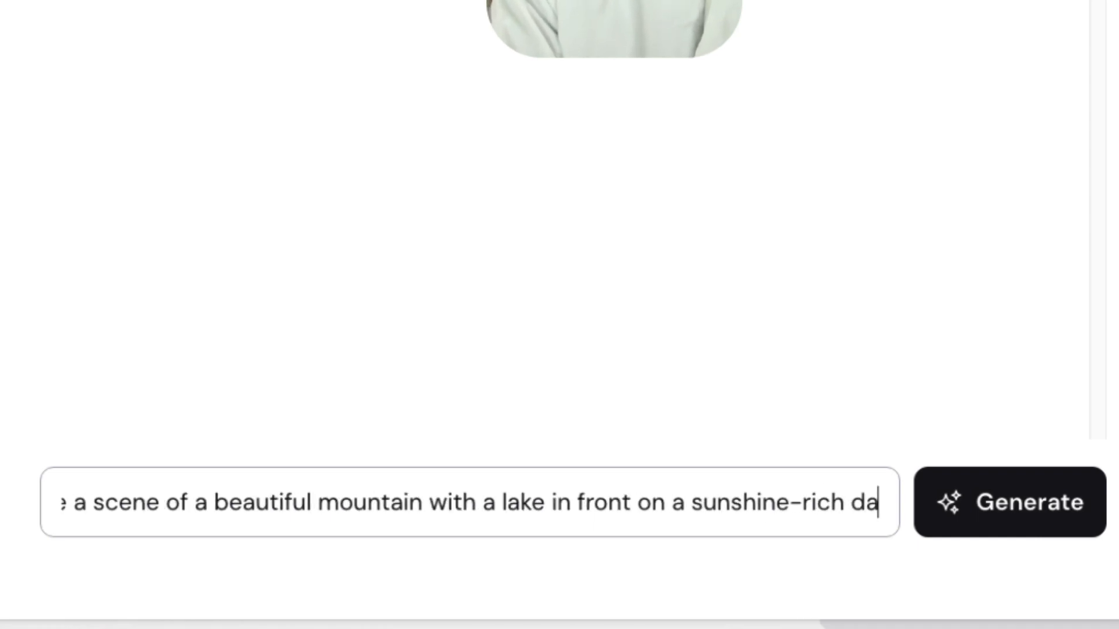
pyautogui.write('y with a f')
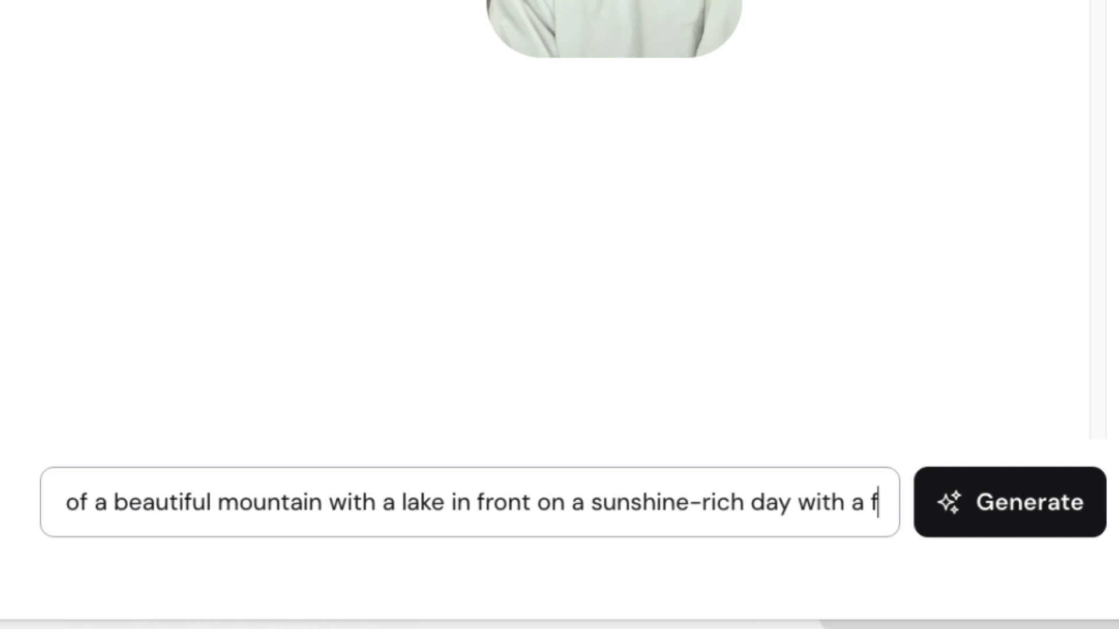
pyautogui.write('ew birds flying arou')
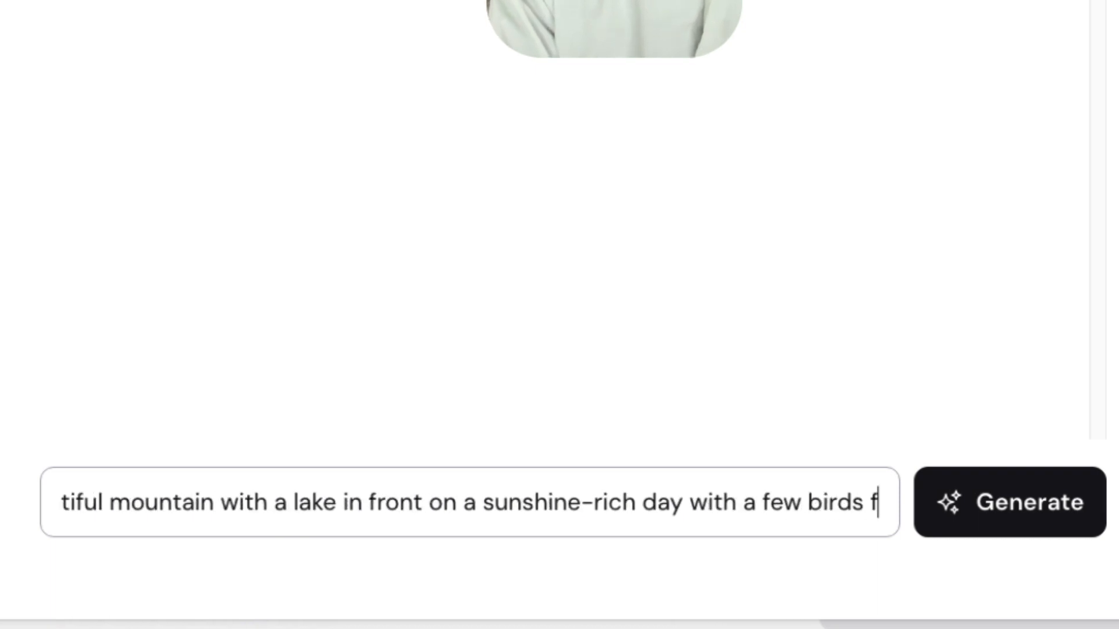
pyautogui.write('nd')
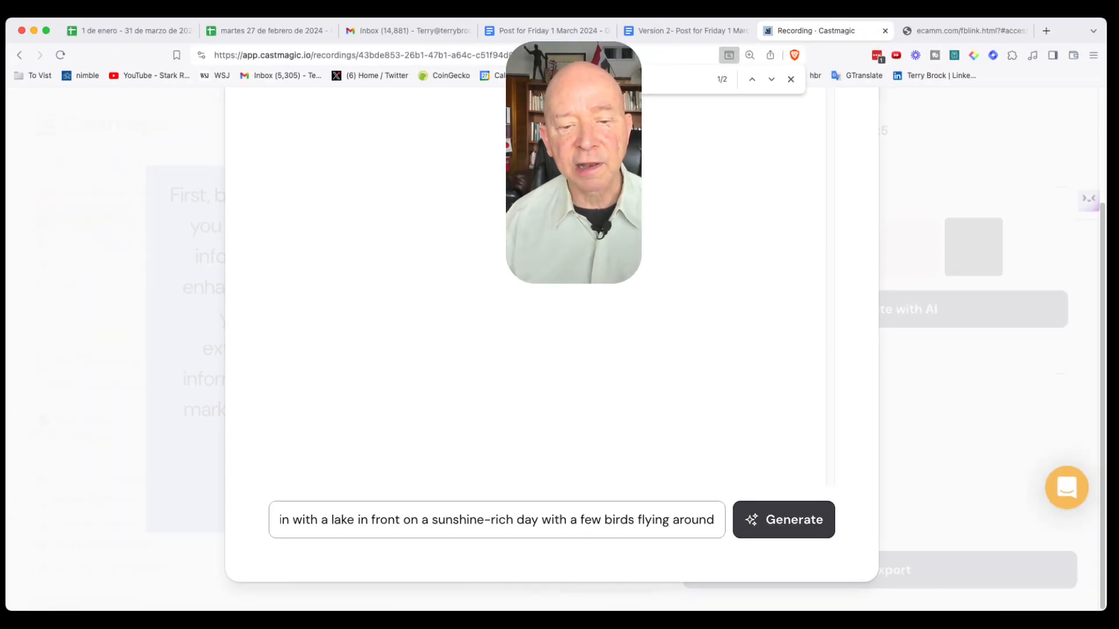
pyautogui.press('Return')
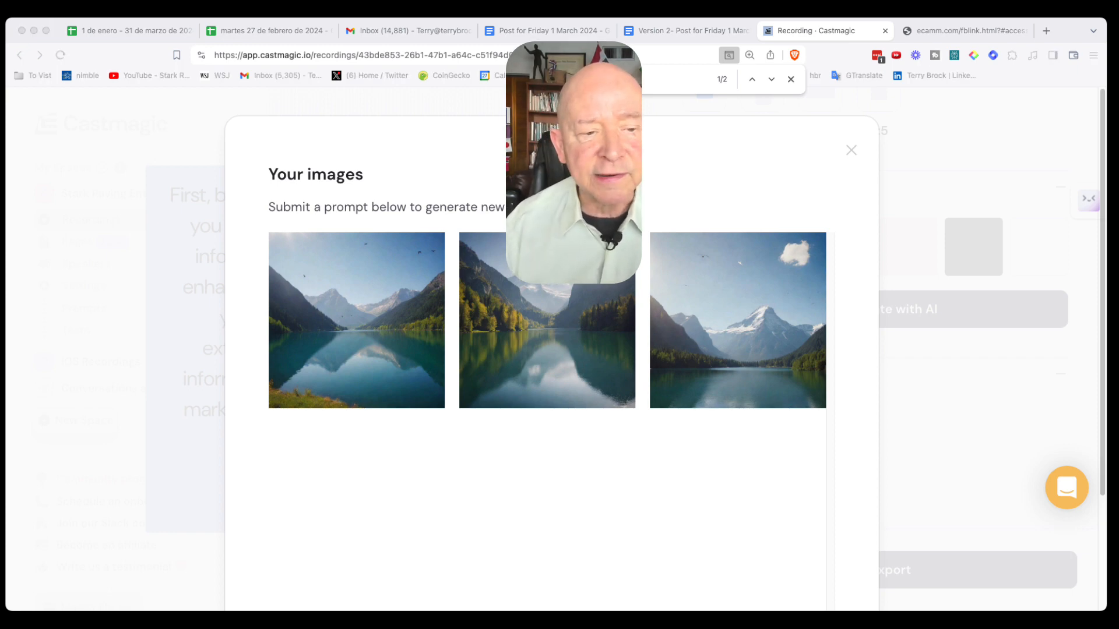
# Step: Use the first generated mountain lake image as the quote card's background
pyautogui.press('super+Tab')
pyautogui.click(357, 320)
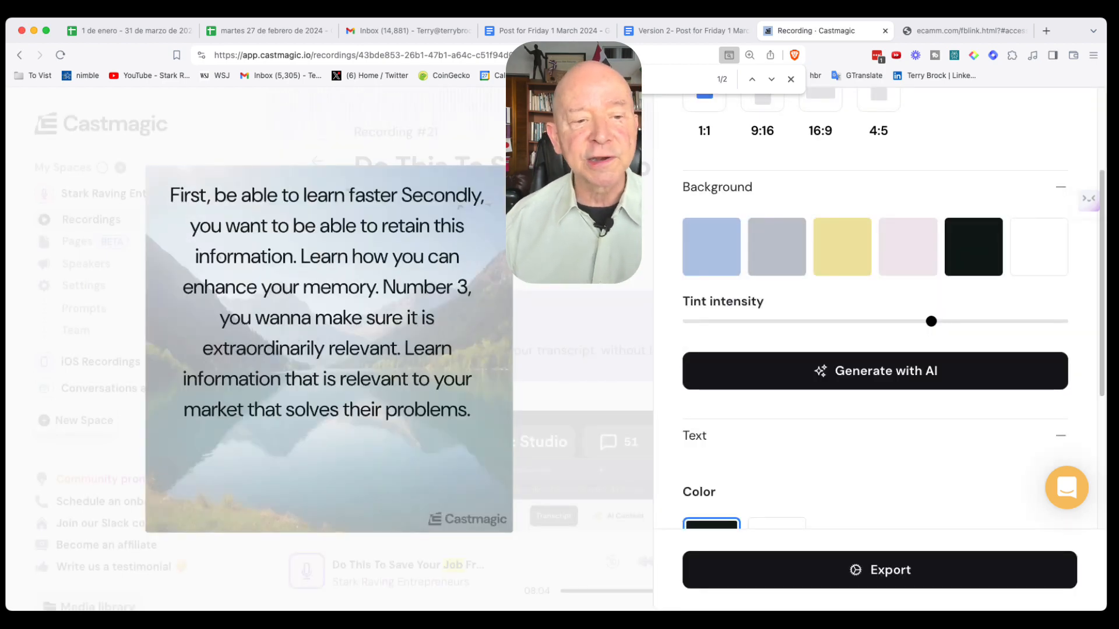
pyautogui.press('super+Tab')
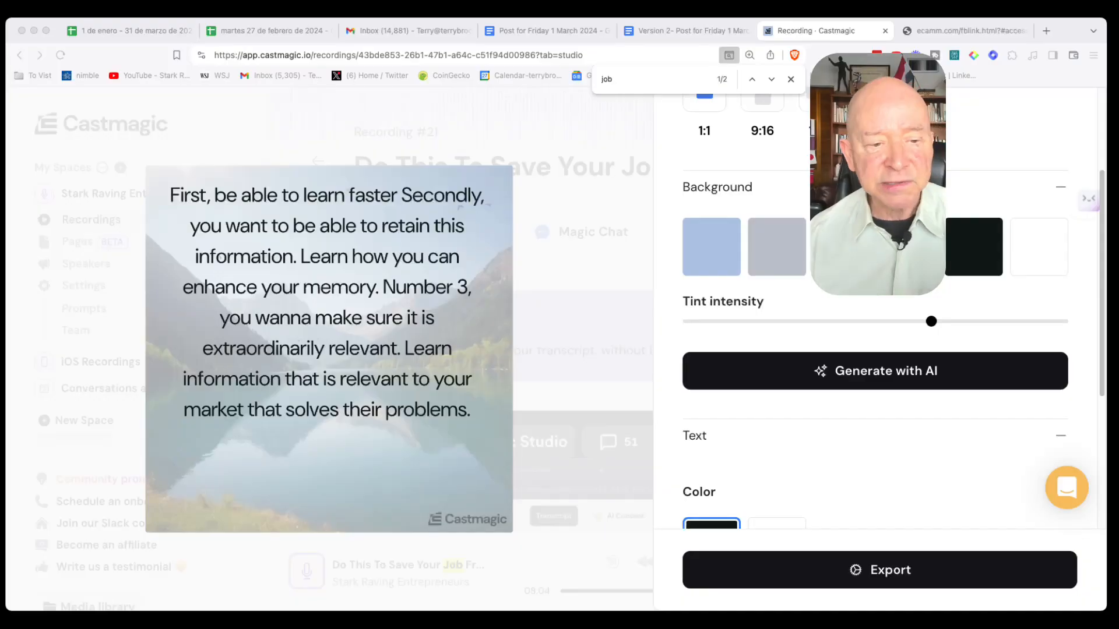
# Step: Append the speaker's full name after the last sentence of the quote card's text
pyautogui.scroll(-5, 874, 350)
pyautogui.scroll(-3, 927, 454)
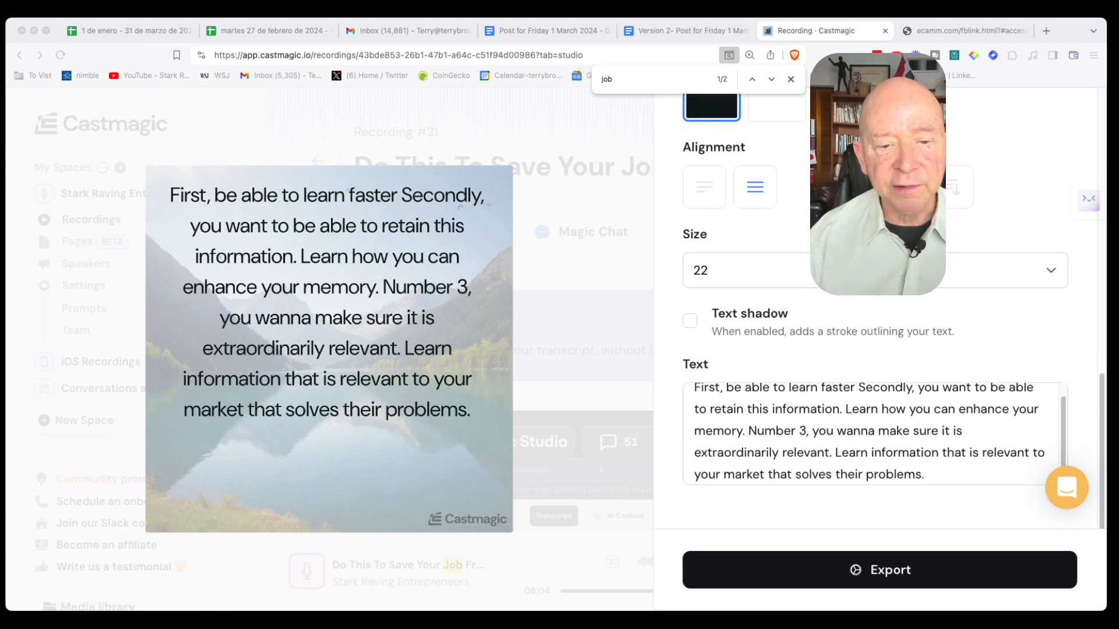
pyautogui.click(927, 471)
pyautogui.click(926, 470)
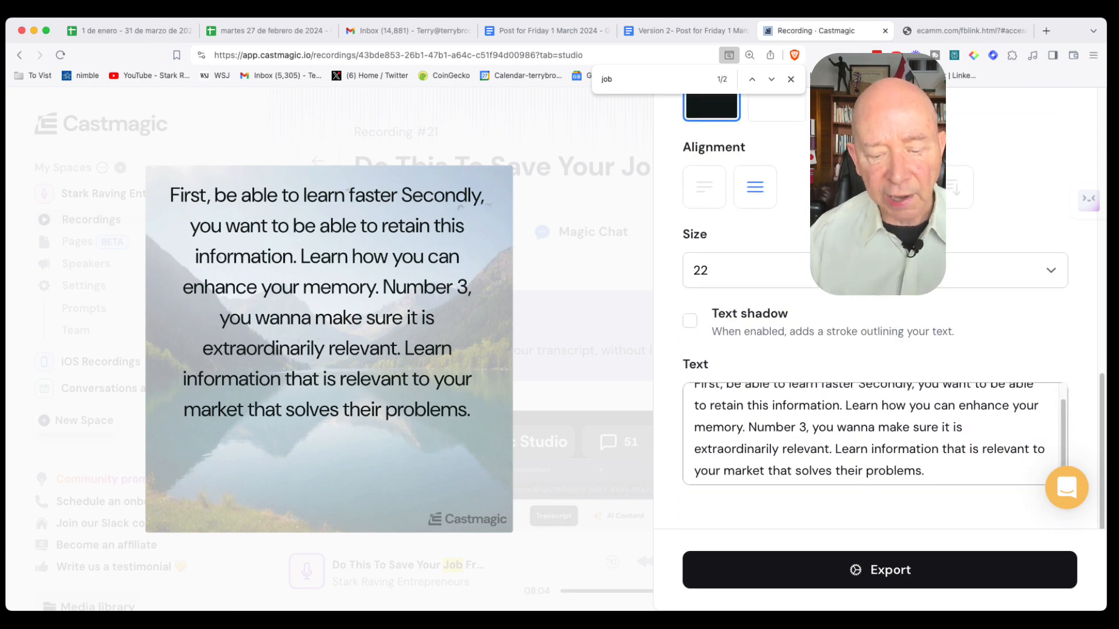
pyautogui.write('Terry Brock')
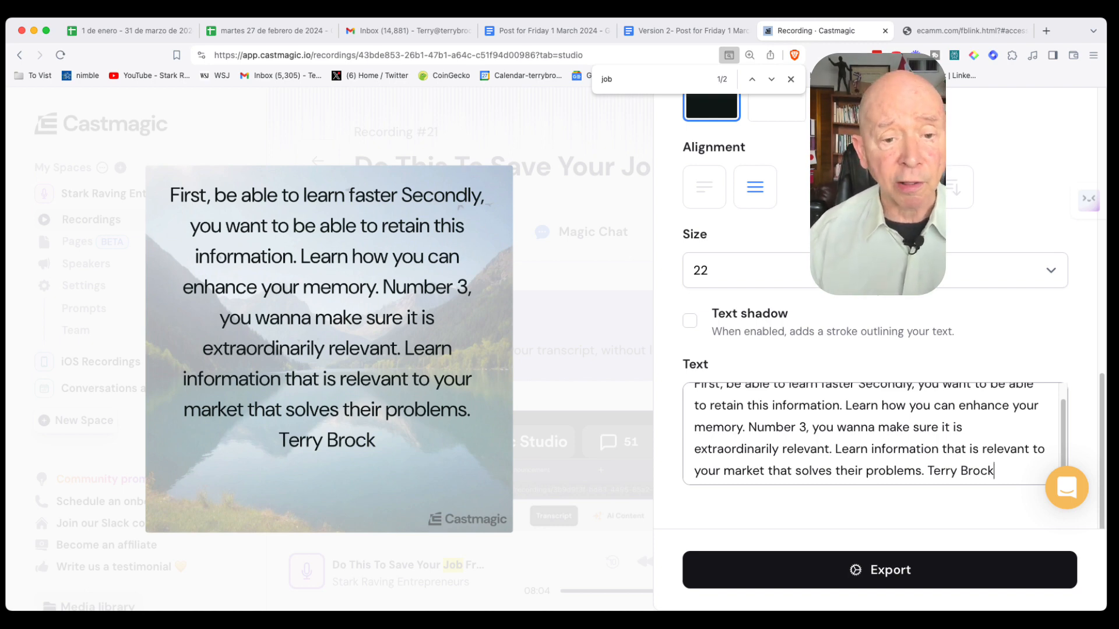
pyautogui.press('super+Tab')
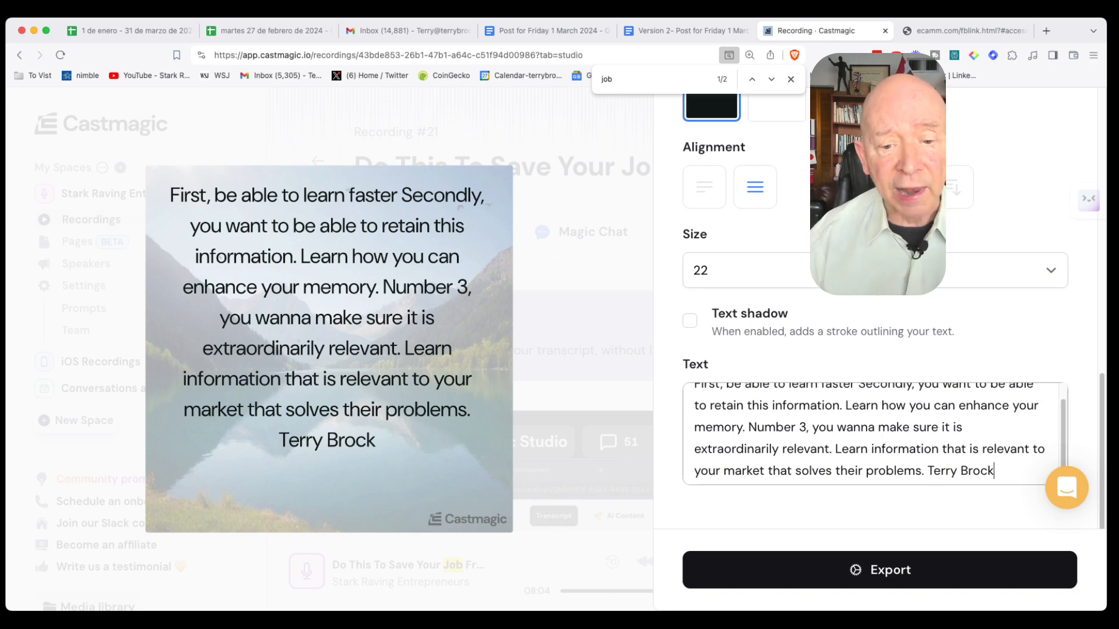
# Step: Export the quote card as an image with the title "Prepare for the Future"
pyautogui.click(880, 570)
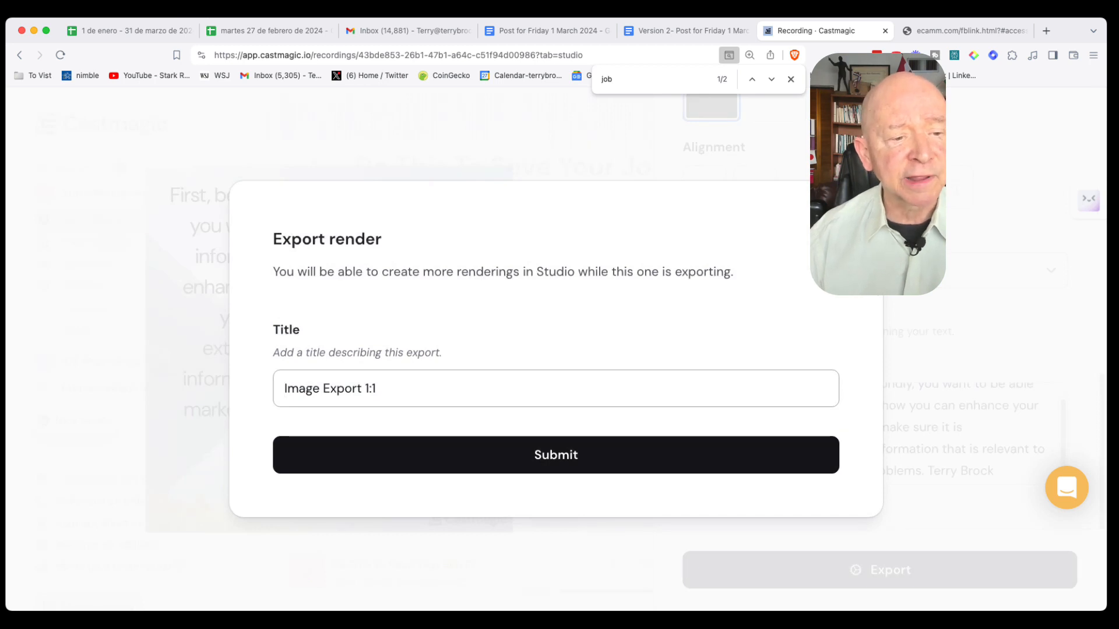
pyautogui.tripleClick(306, 389)
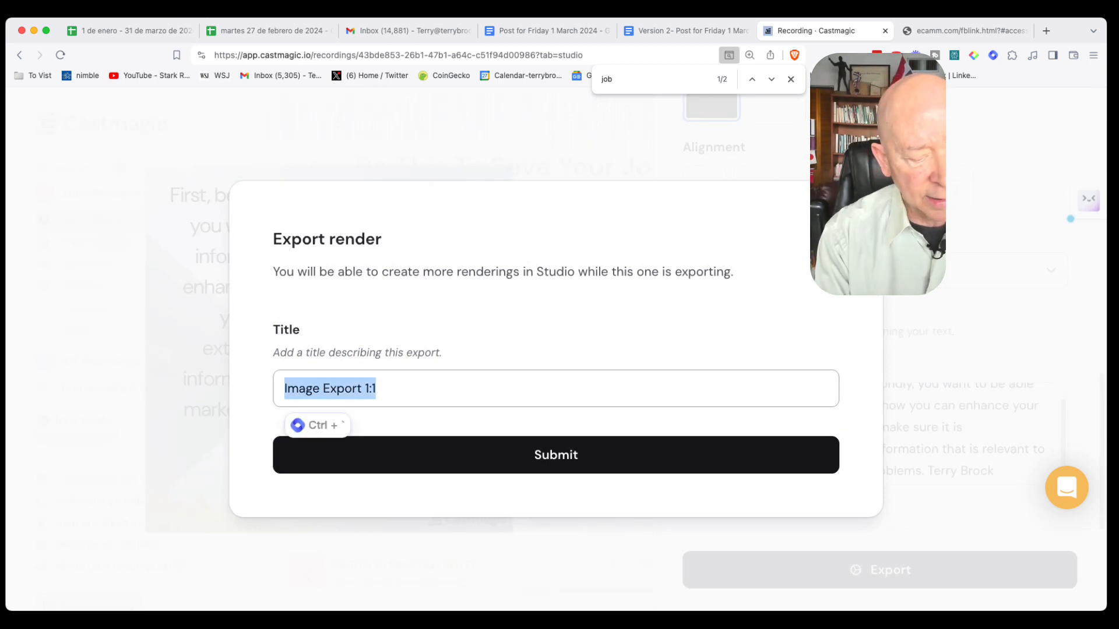
pyautogui.write('Prepare for ')
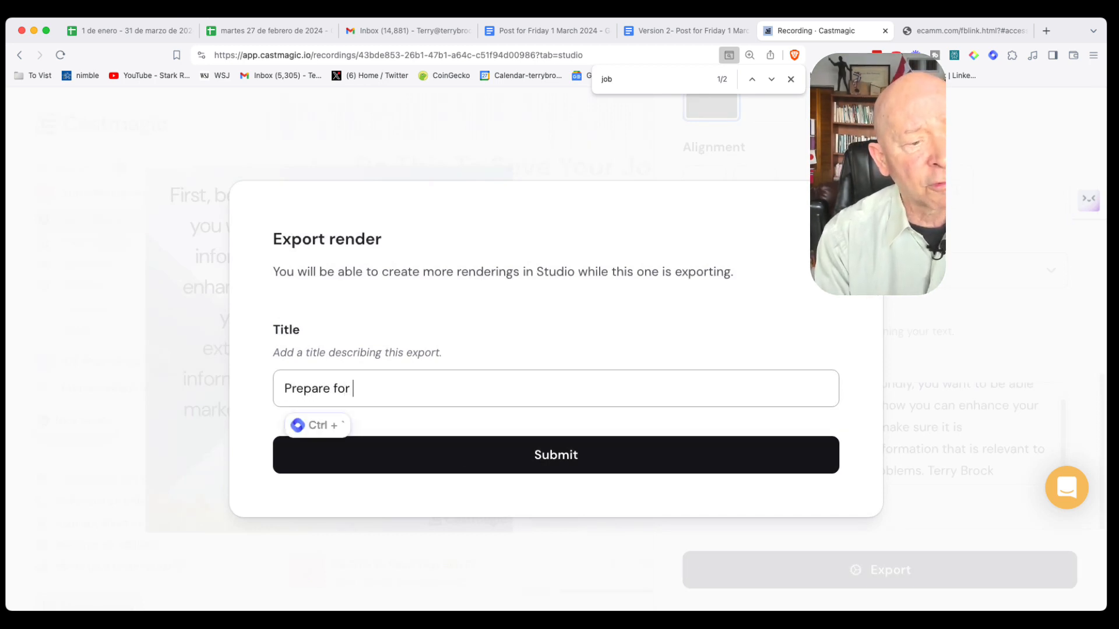
pyautogui.write('the Future')
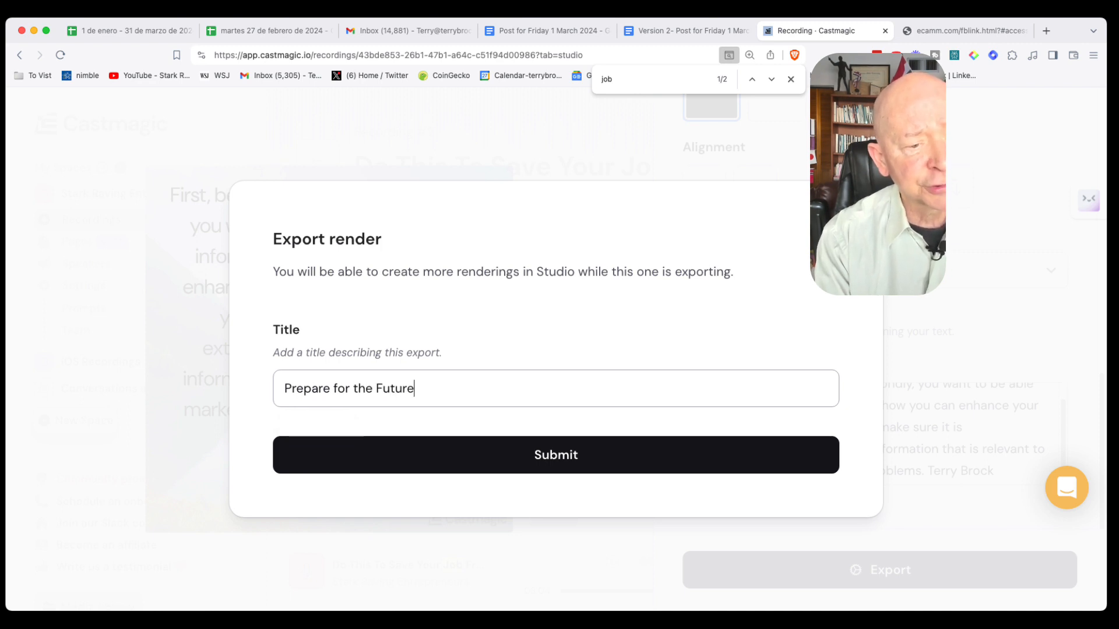
pyautogui.click(556, 455)
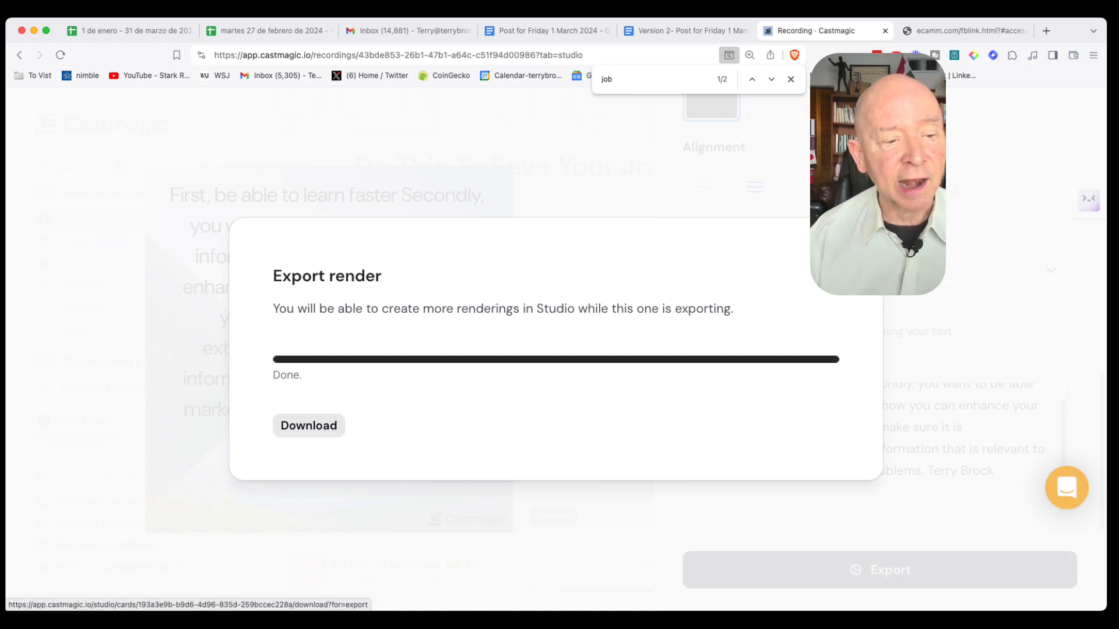
pyautogui.press('super+Tab')
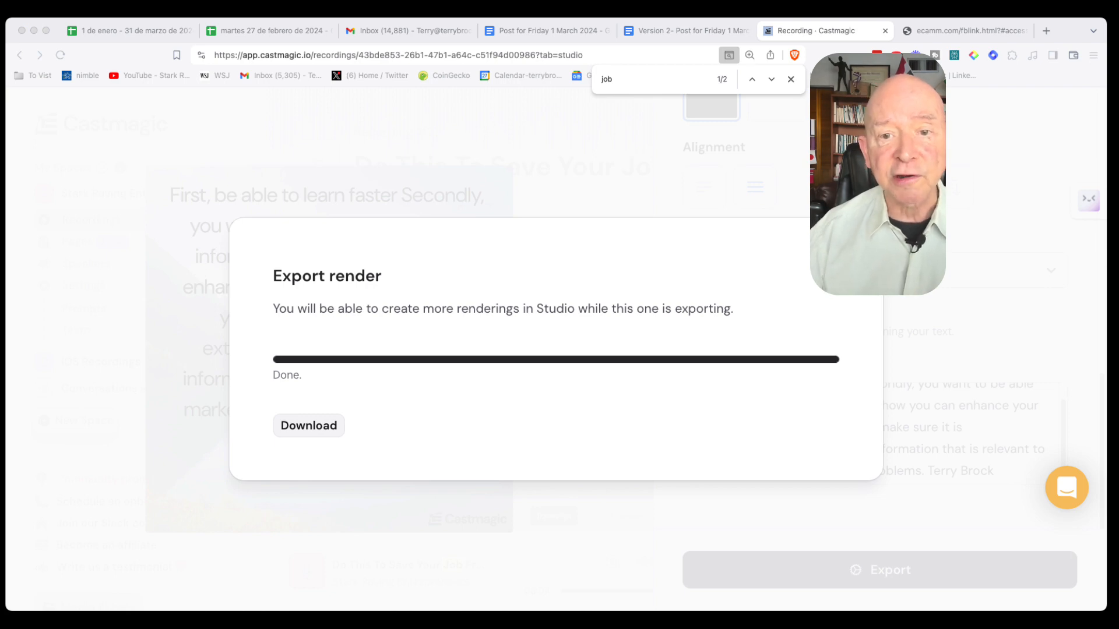